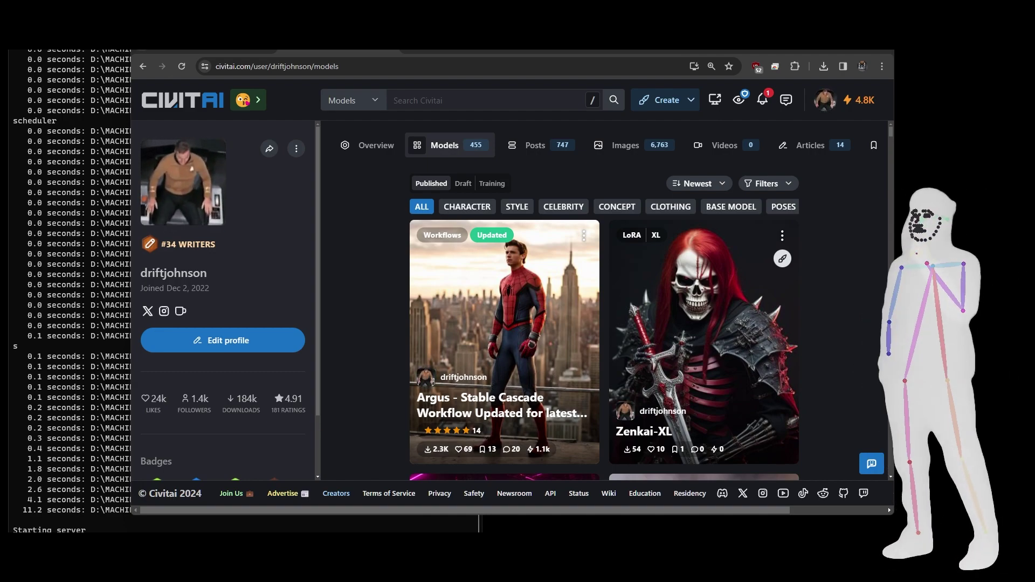
Open the Argus Stable Cascade workflow page and page the version tabs back to v10.
left_click(438, 345)
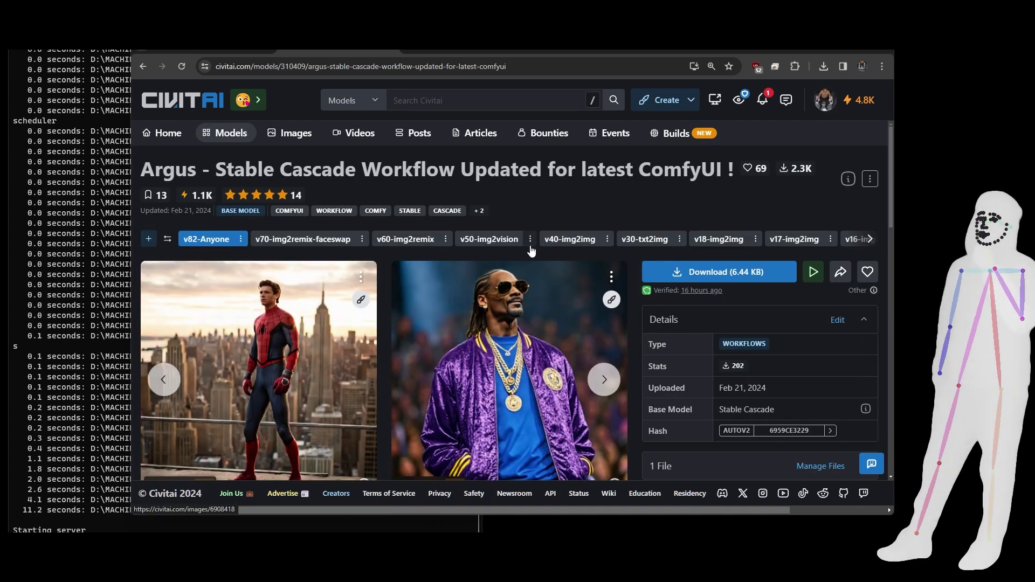
left_click(870, 242)
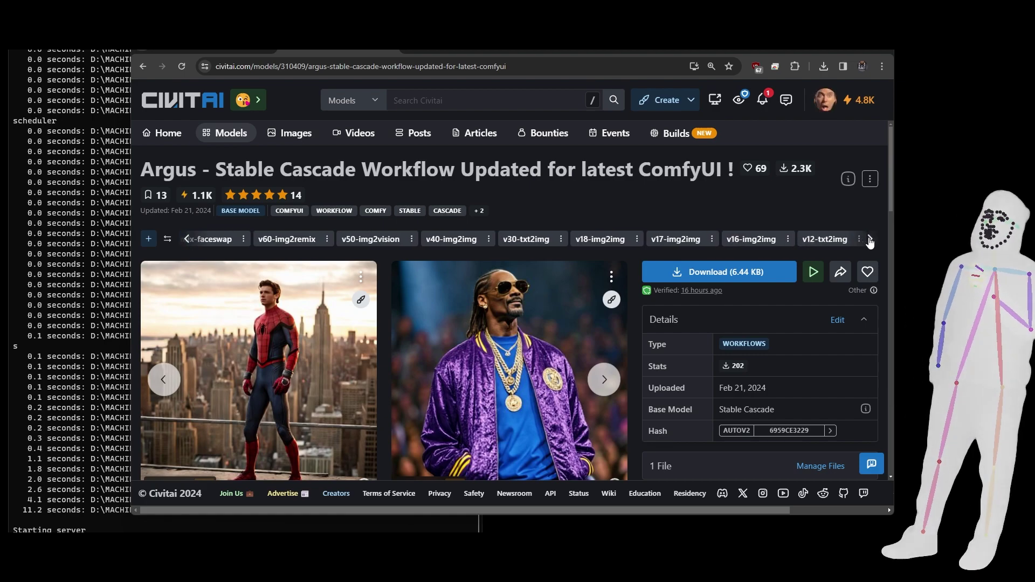
left_click(869, 242)
left_click(871, 240)
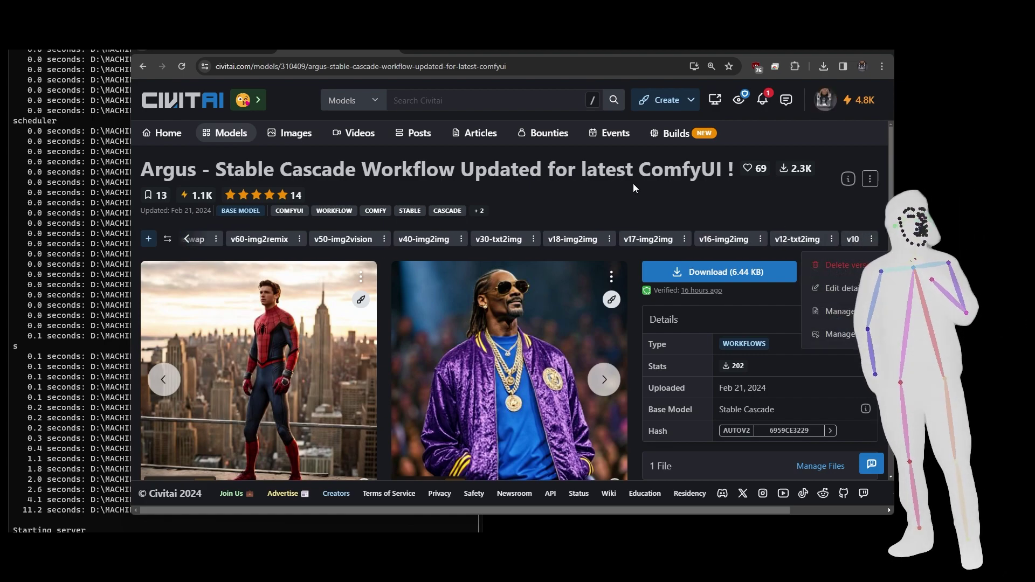
left_click(841, 241)
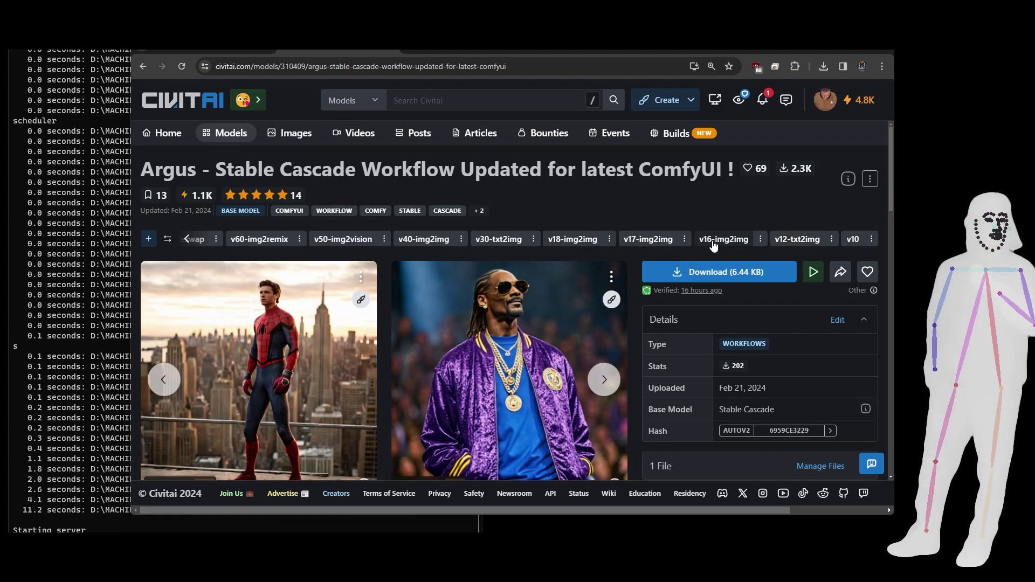
left_click_drag(891, 171, 877, 295)
Expand the Argus description and scroll down to the Cascade Combos VRAM list.
scroll(841, 291, "down", 1)
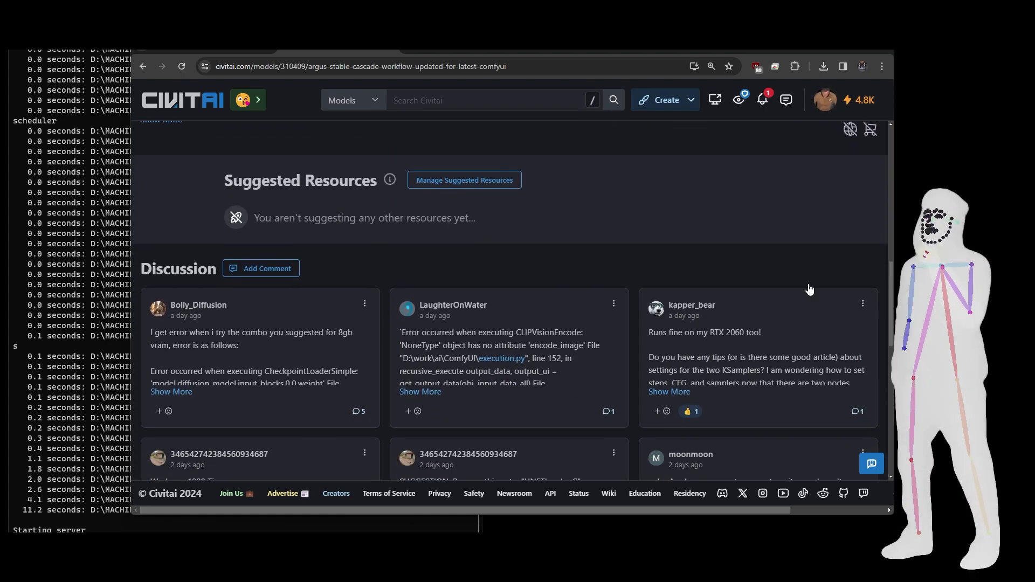
scroll(162, 288, "up", 3)
left_click(162, 283)
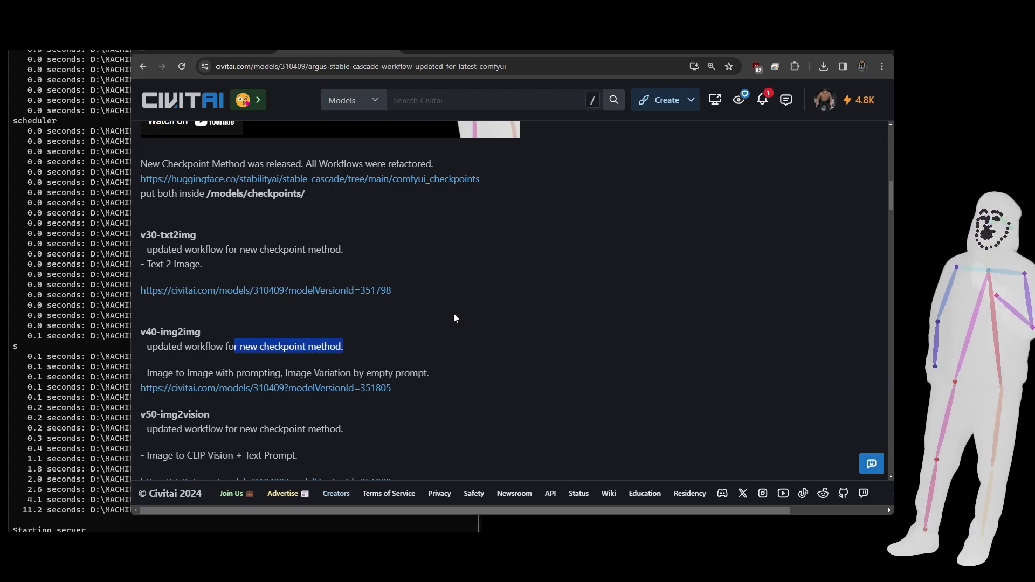
scroll(500, 305, "down", 15)
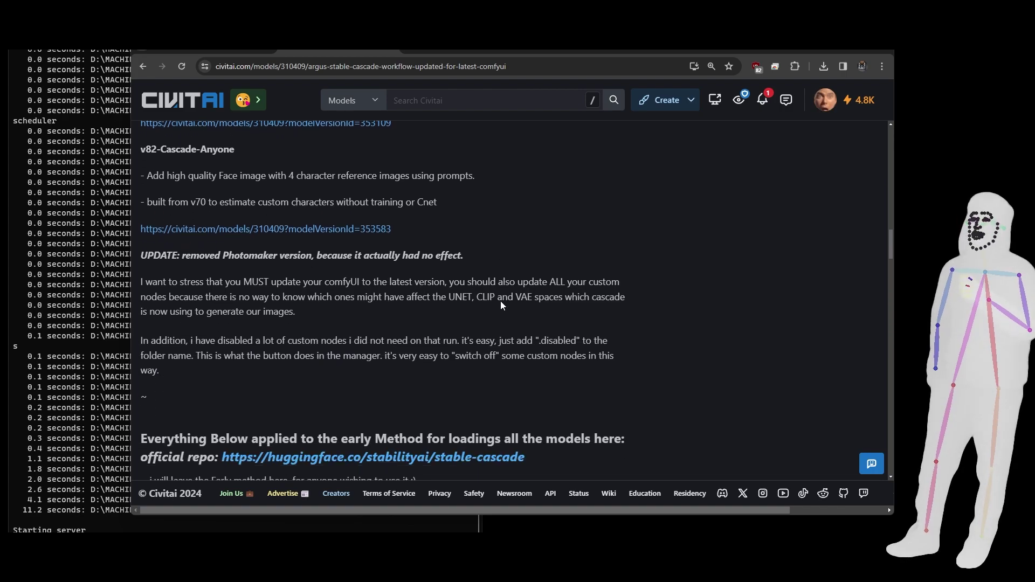
scroll(500, 306, "down", 7)
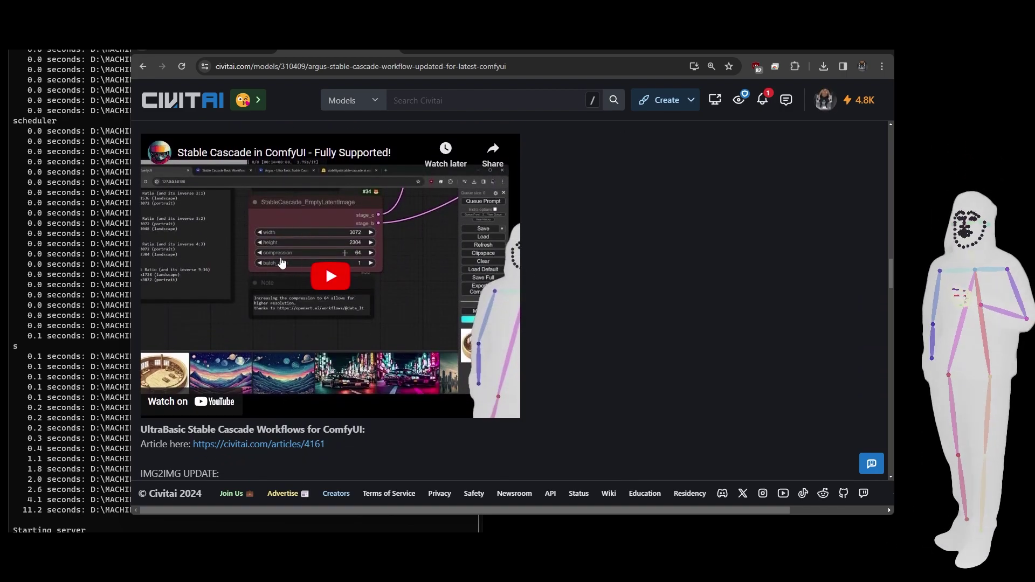
scroll(343, 249, "down", 6)
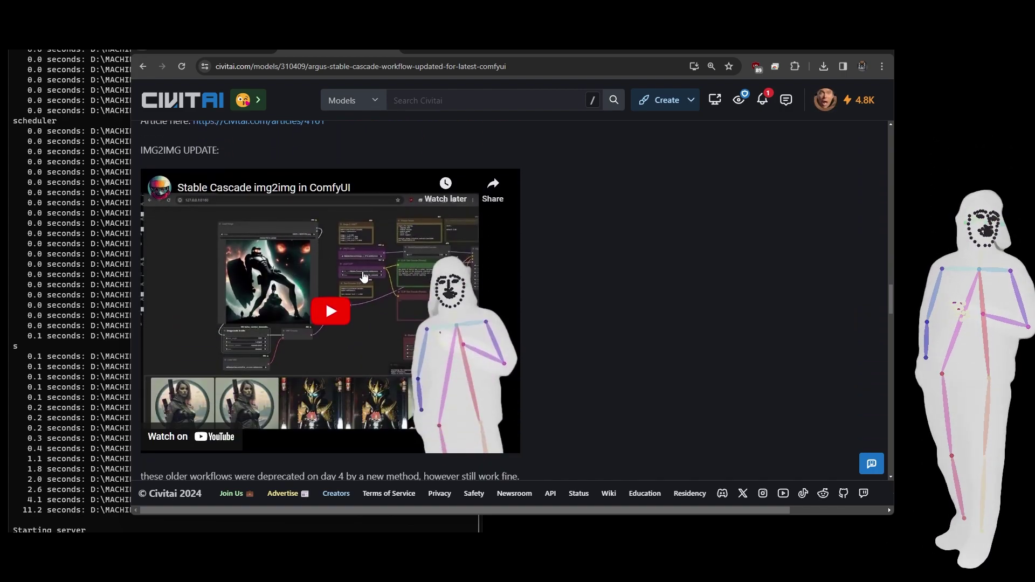
scroll(364, 277, "down", 6)
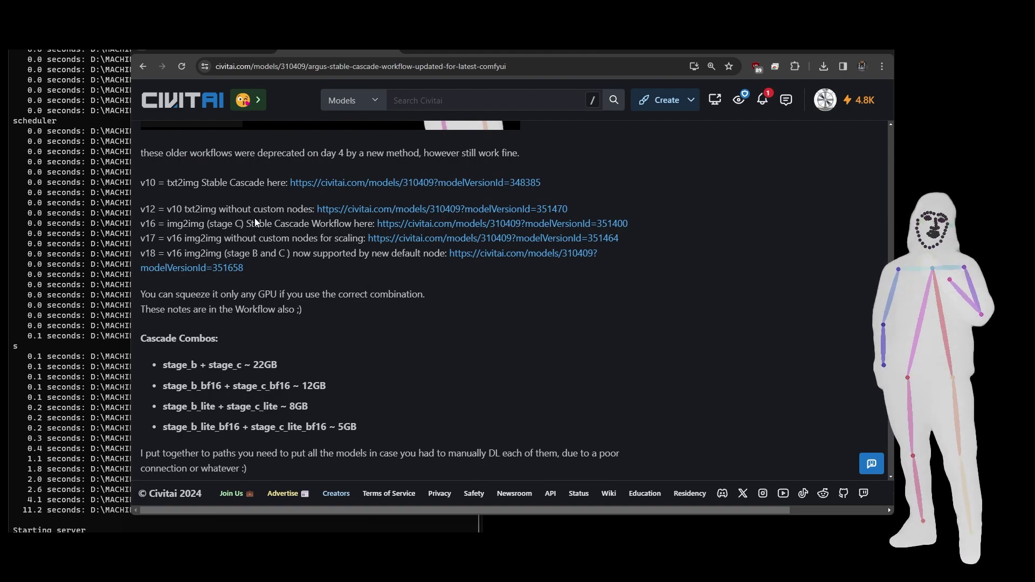
scroll(322, 332, "down", 1)
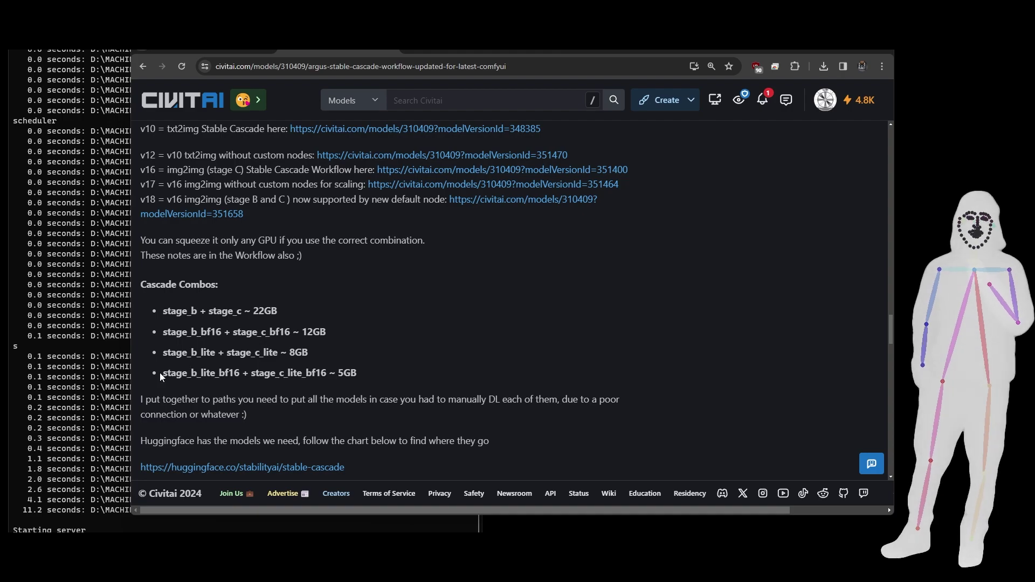
Highlight the 8GB stage_b_lite + stage_c_lite and 5GB lite bf16 combinations.
left_click_drag(163, 374, 189, 374)
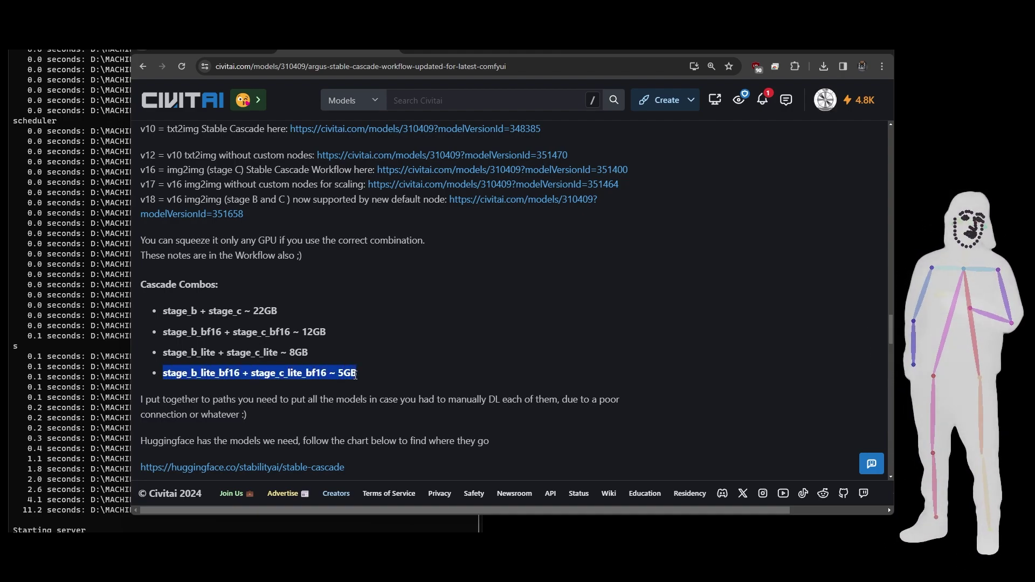
left_click(310, 351)
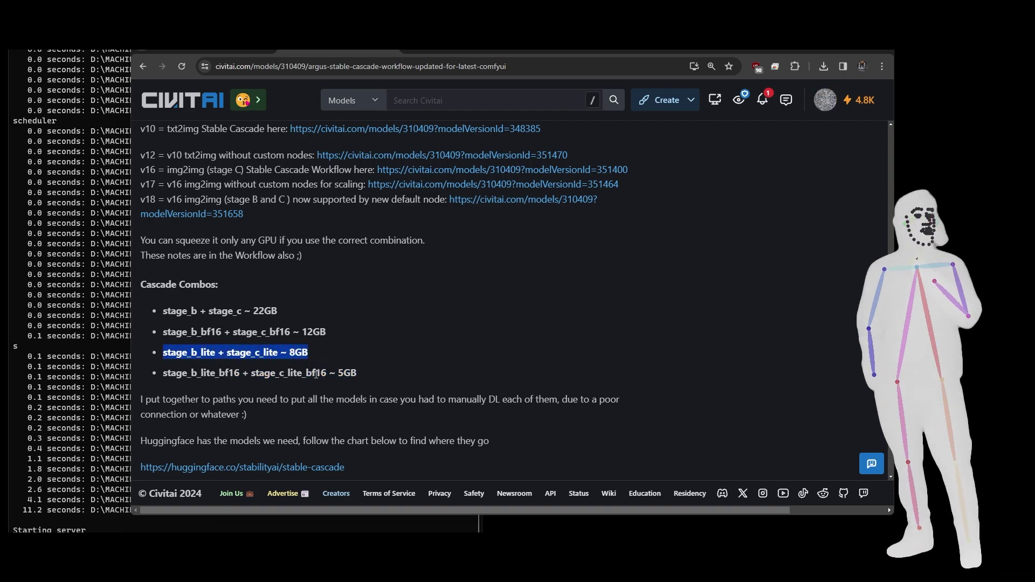
left_click_drag(305, 374, 325, 374)
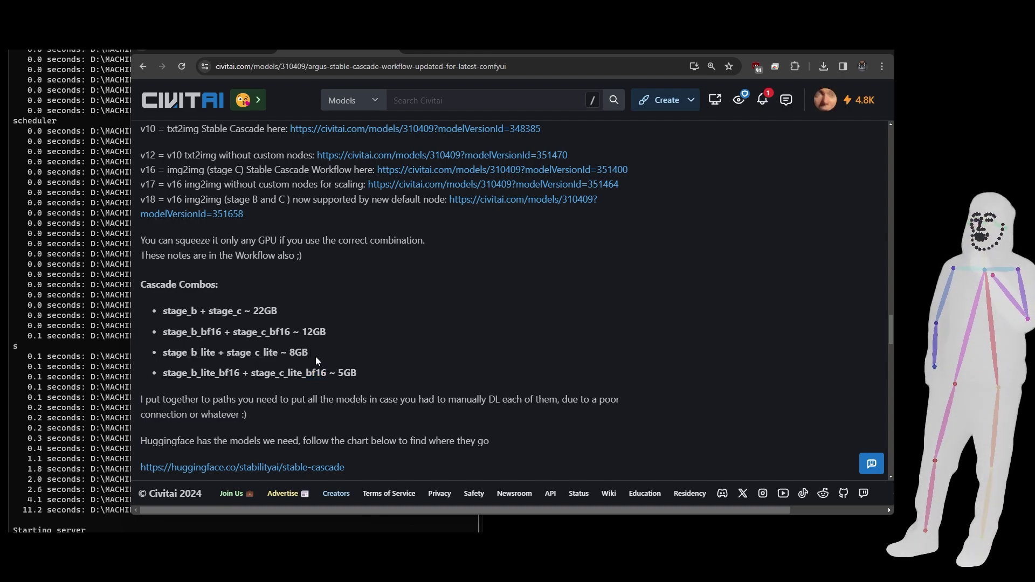
left_click_drag(309, 354, 184, 355)
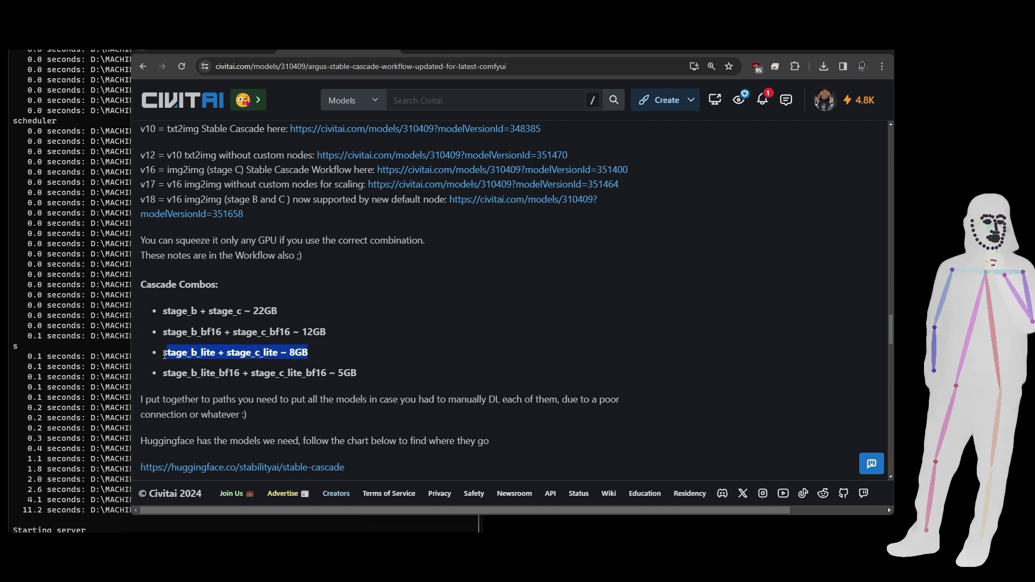
left_click(340, 347)
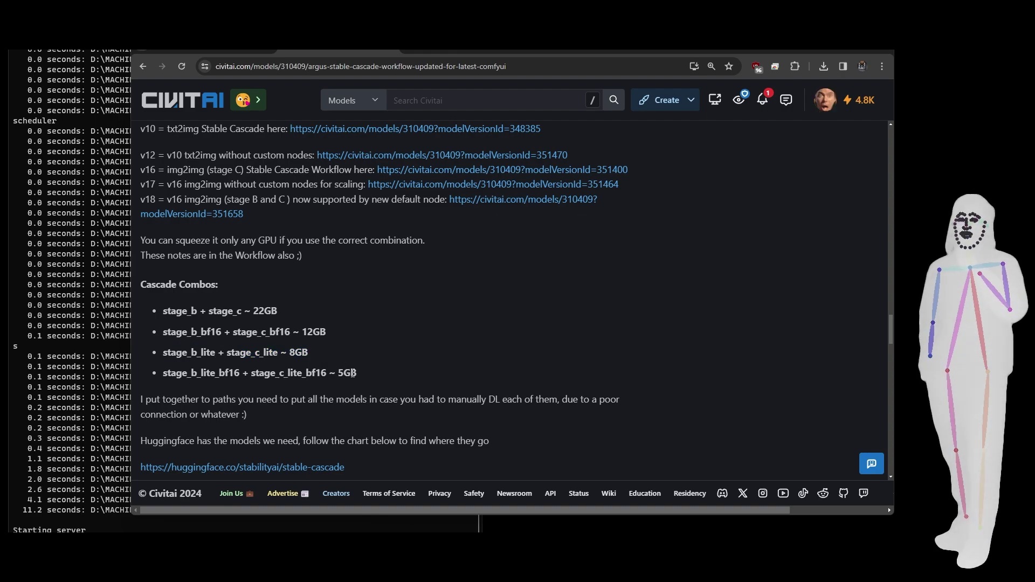
left_click_drag(357, 373, 162, 373)
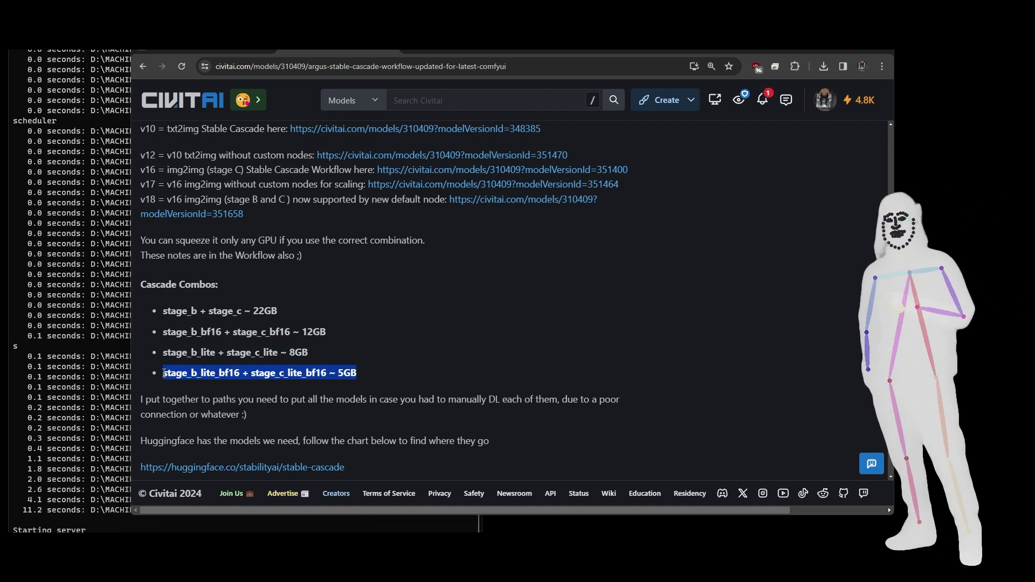
left_click(396, 365)
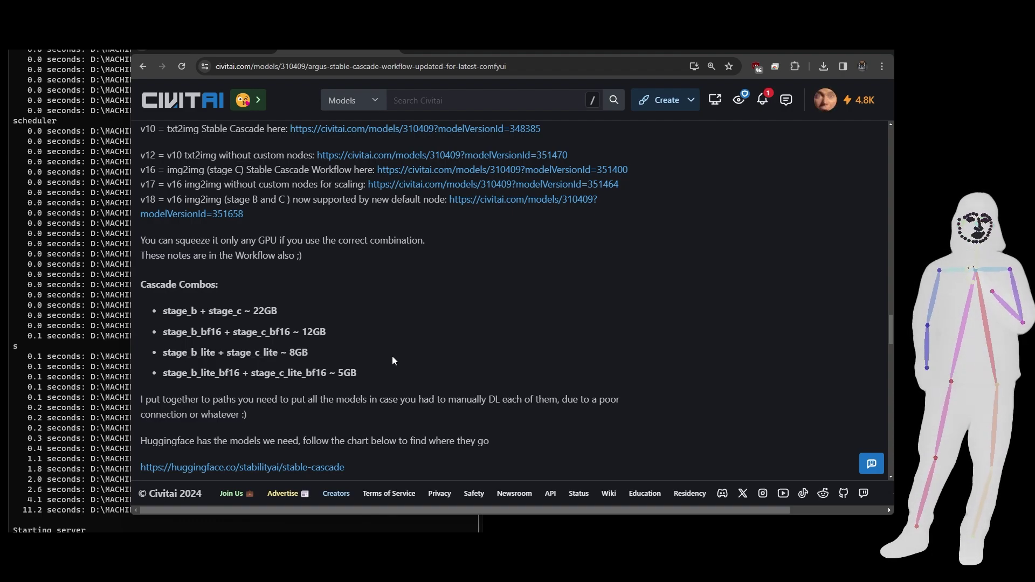
scroll(554, 348, "up", 1)
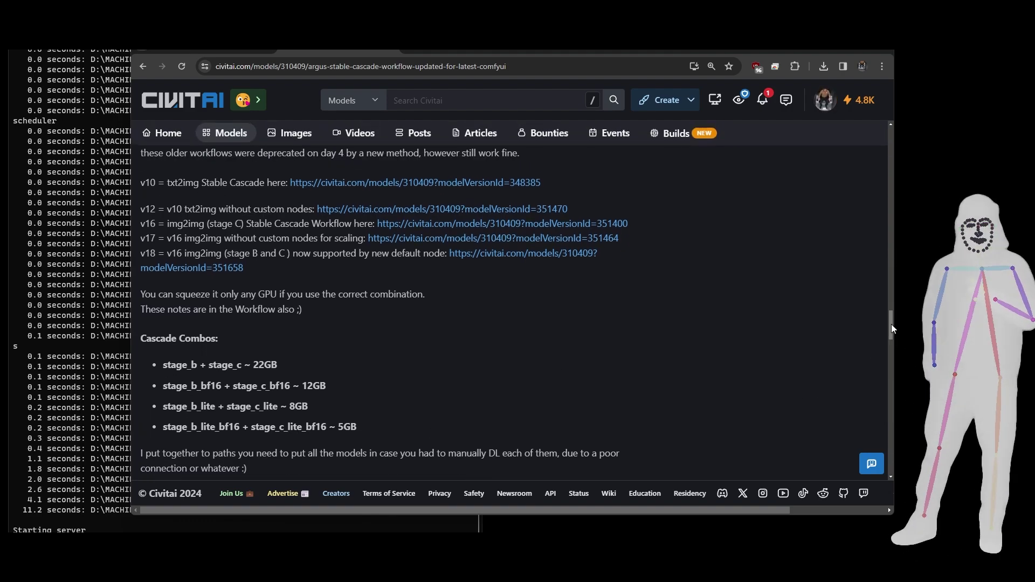
Switch the Argus page to the v70-img2remix-faceswap version.
left_click_drag(891, 326, 748, 189)
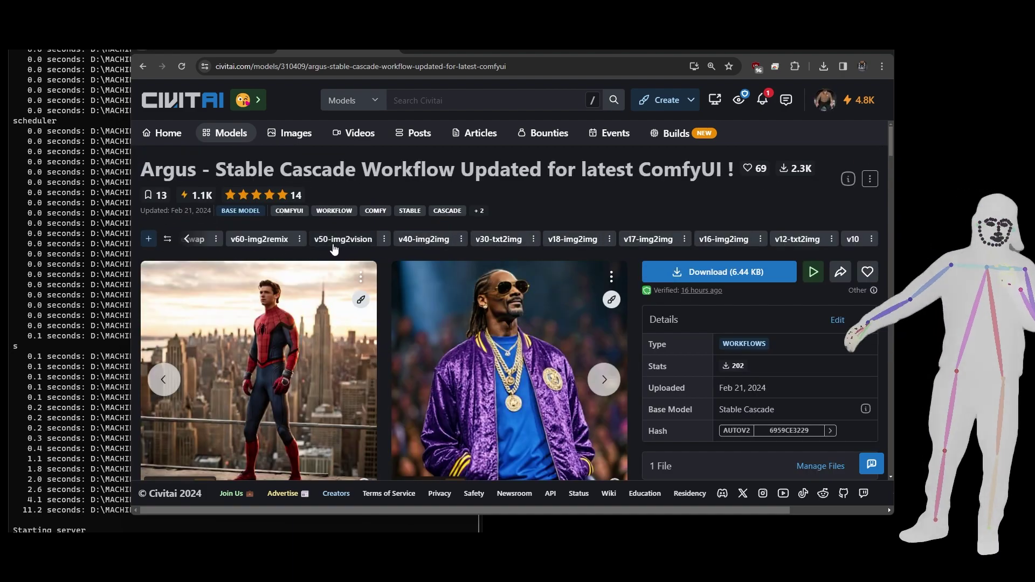
left_click(198, 239)
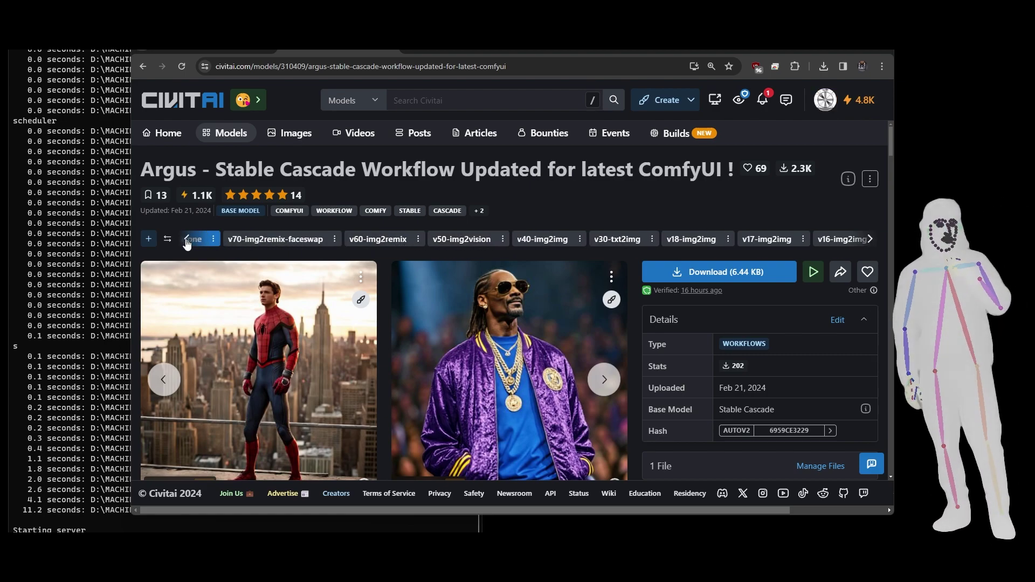
left_click(283, 240)
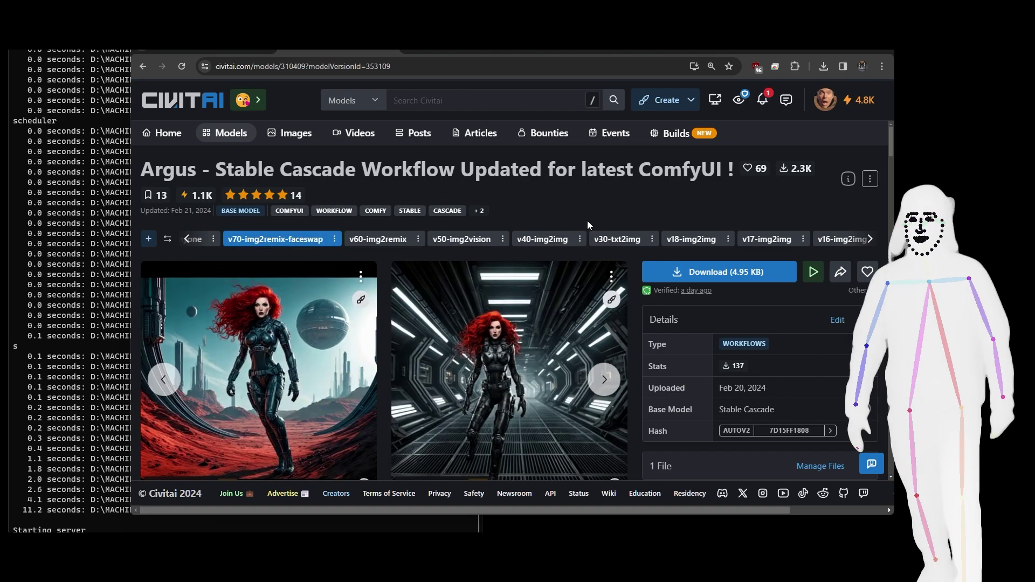
scroll(666, 235, "down", 1)
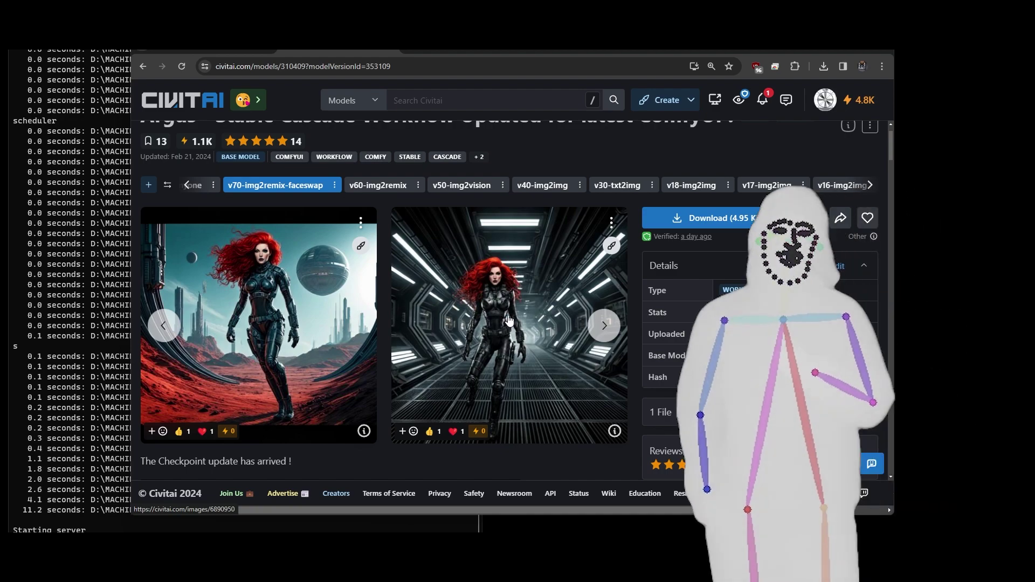
Page through the v70 gallery images, then return to the v82-Anyone version.
left_click(605, 326)
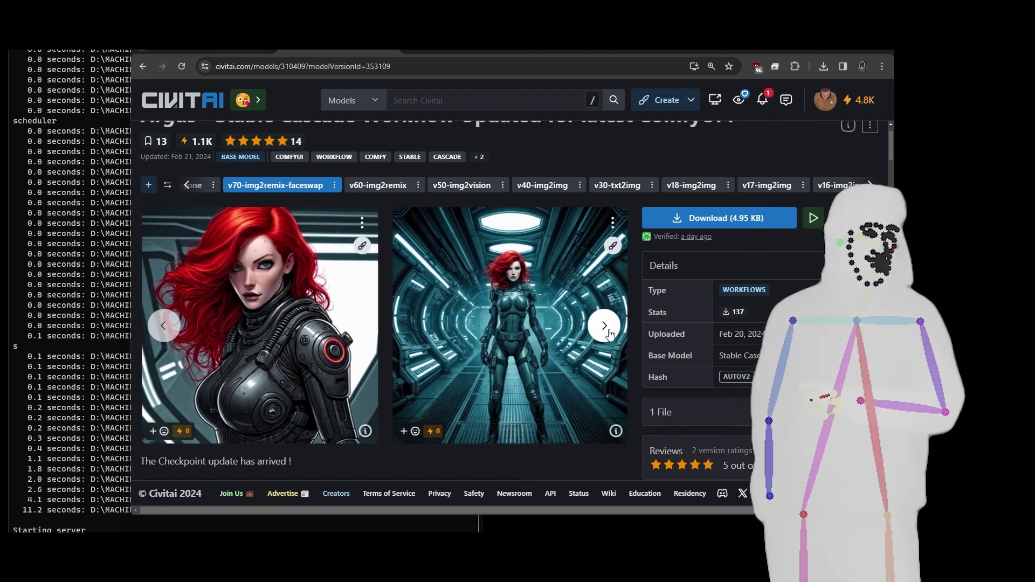
left_click(605, 328)
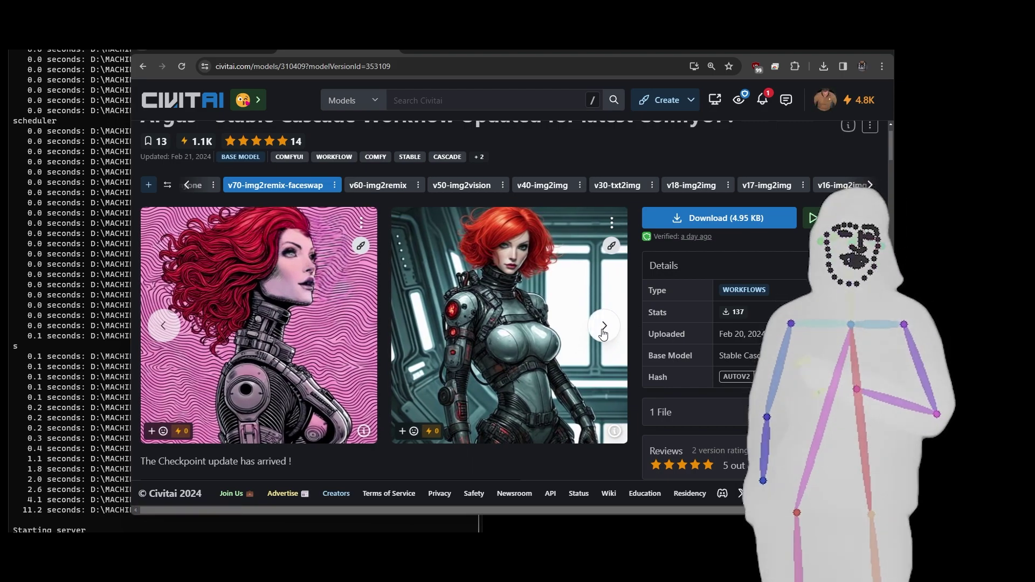
left_click(604, 327)
left_click(194, 185)
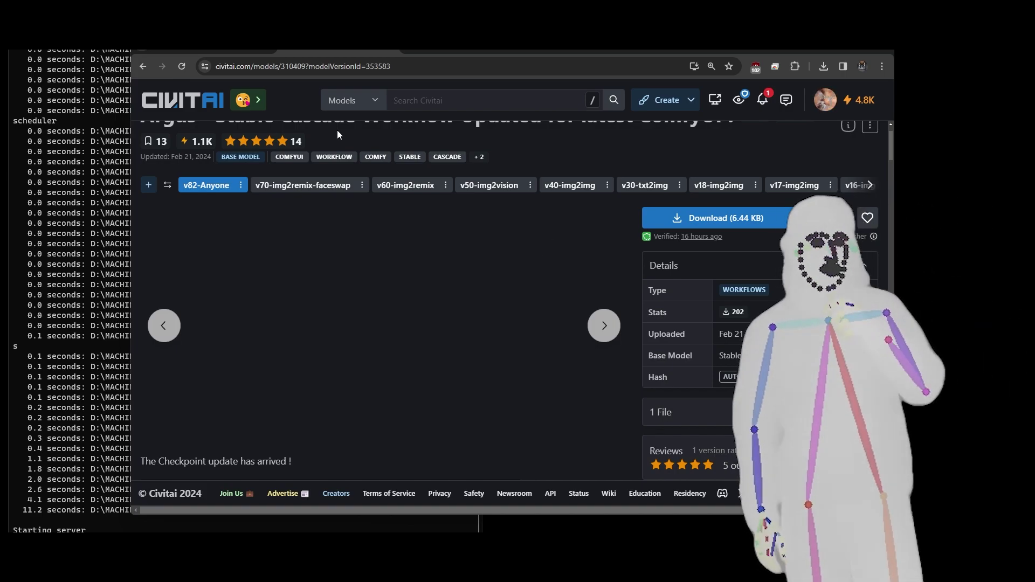
In ComfyUI, zoom around the HD Face Photo and four Load Image nodes, then out to the full graph.
left_click(226, 51)
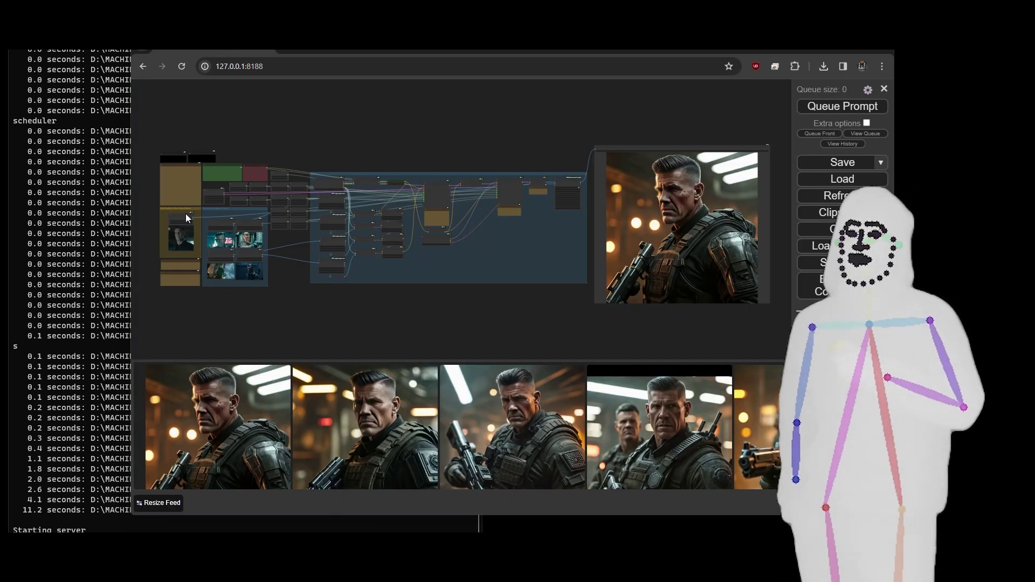
scroll(232, 280, "down", 1)
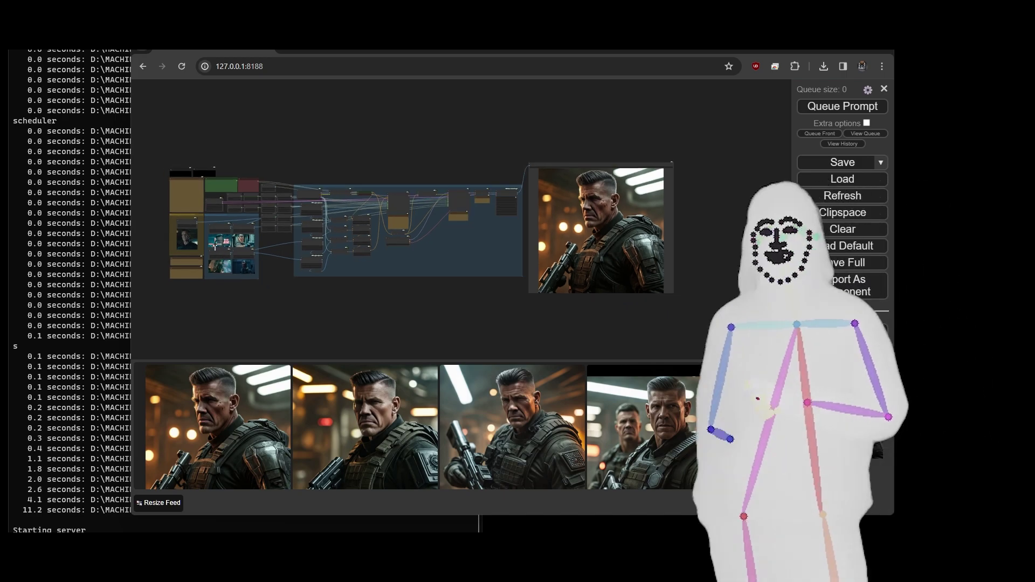
scroll(232, 270, "up", 5)
scroll(245, 250, "up", 5)
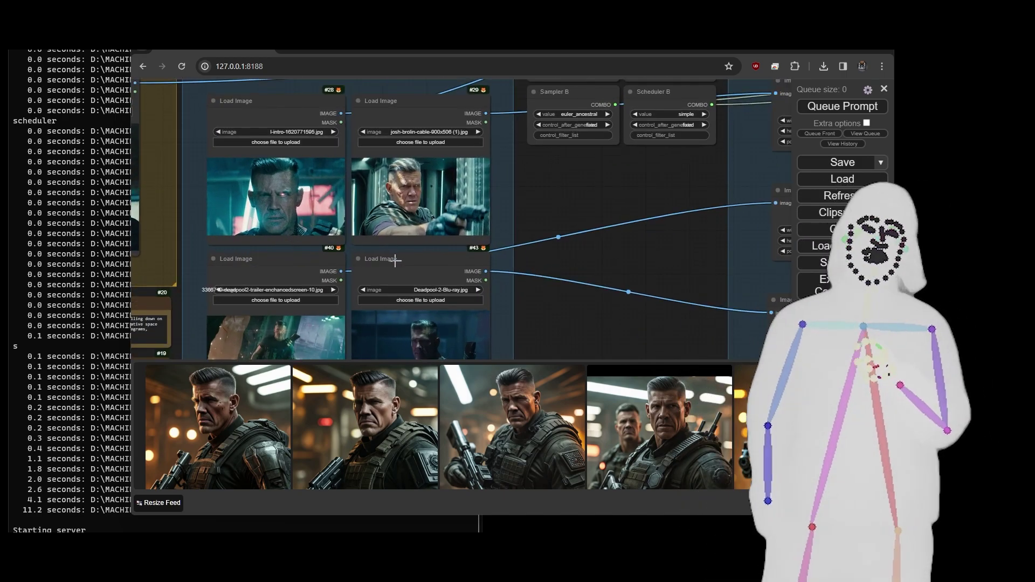
scroll(591, 263, "down", 5)
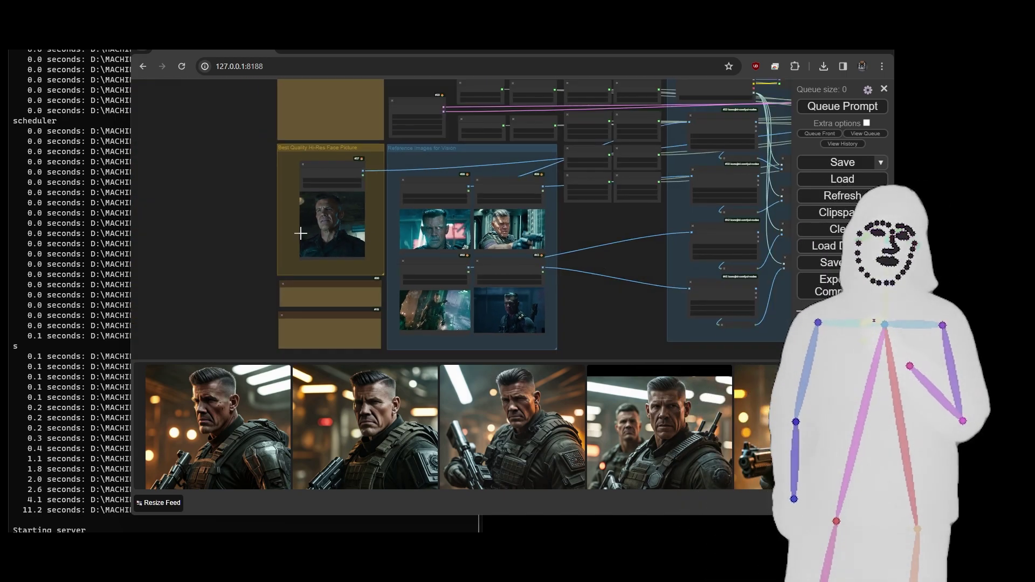
scroll(313, 222, "up", 5)
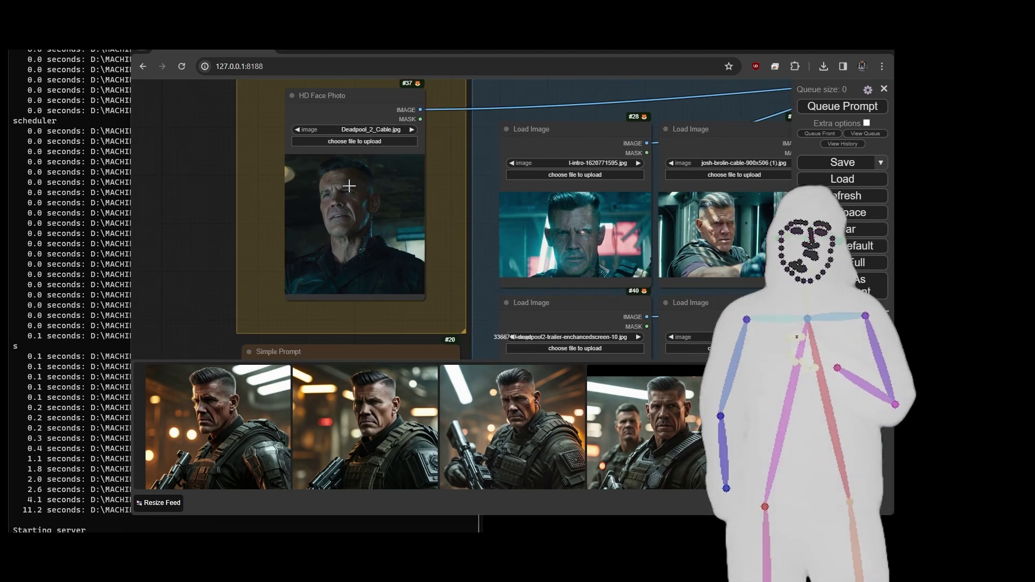
scroll(324, 219, "up", 7)
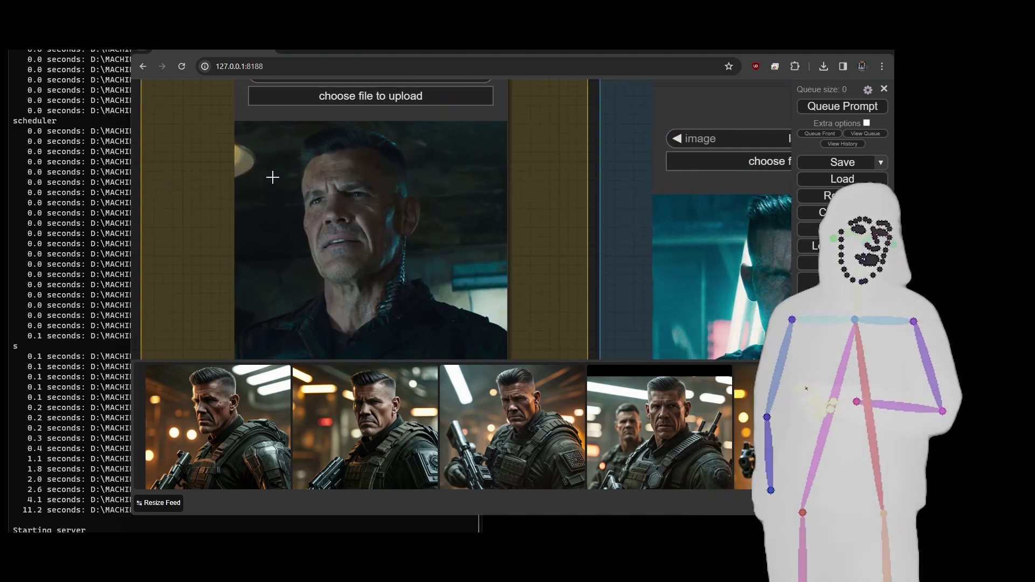
scroll(272, 177, "down", 3)
scroll(313, 214, "down", 2)
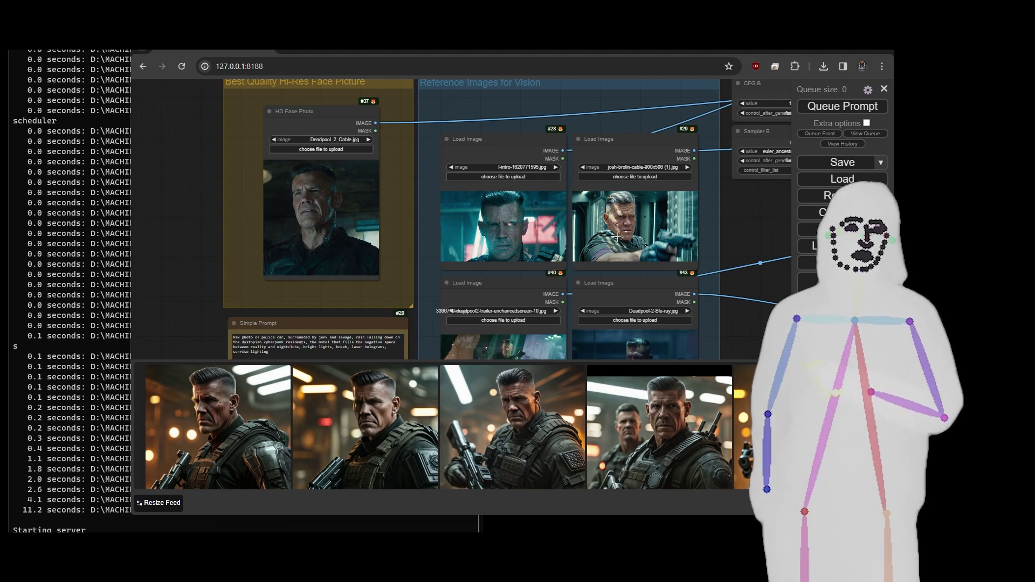
scroll(574, 266, "down", 2)
scroll(566, 259, "down", 3)
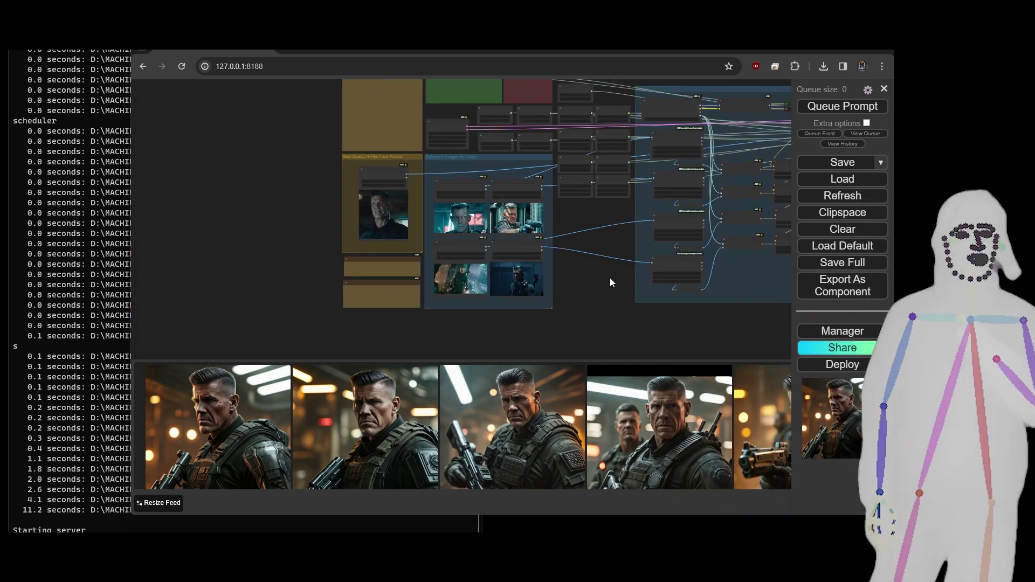
Review the preview image, StableCascade_EmptyLatentImage and Positive/Negative Prompt nodes.
left_click_drag(609, 278, 297, 264)
left_click_drag(613, 291, 285, 324)
scroll(424, 235, "up", 6)
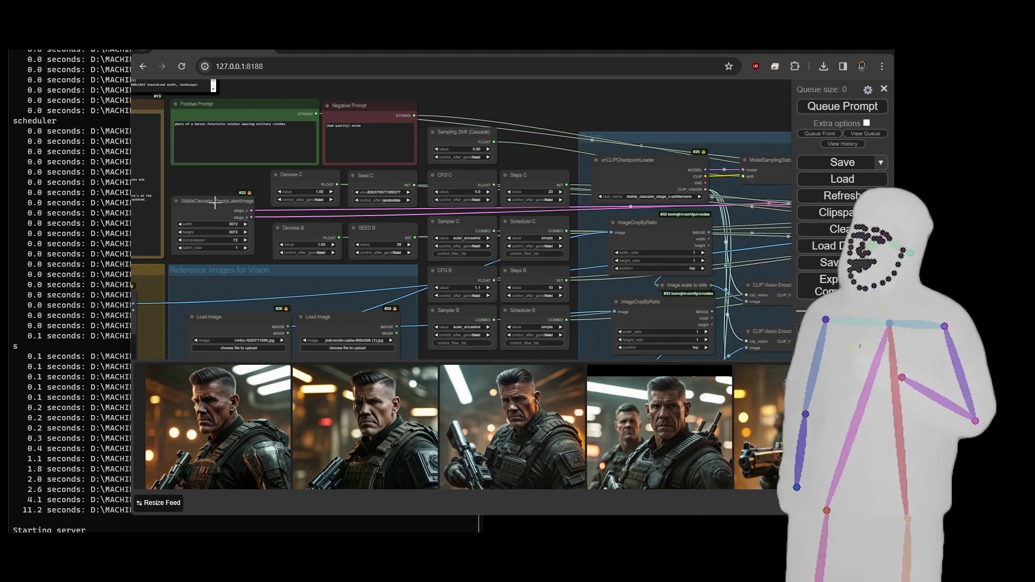
left_click(215, 201)
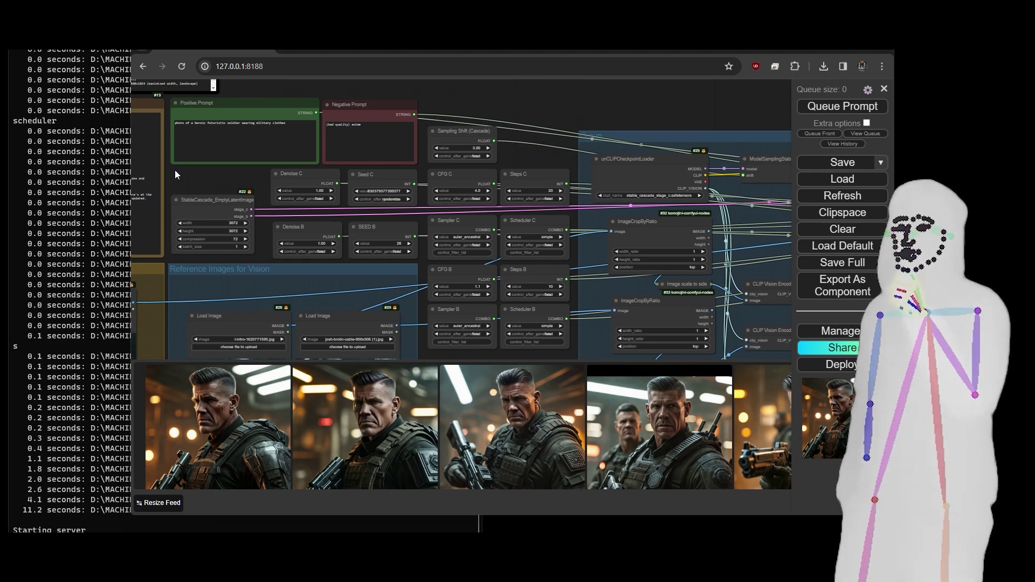
scroll(174, 170, "up", 7)
left_click_drag(176, 167, 332, 303)
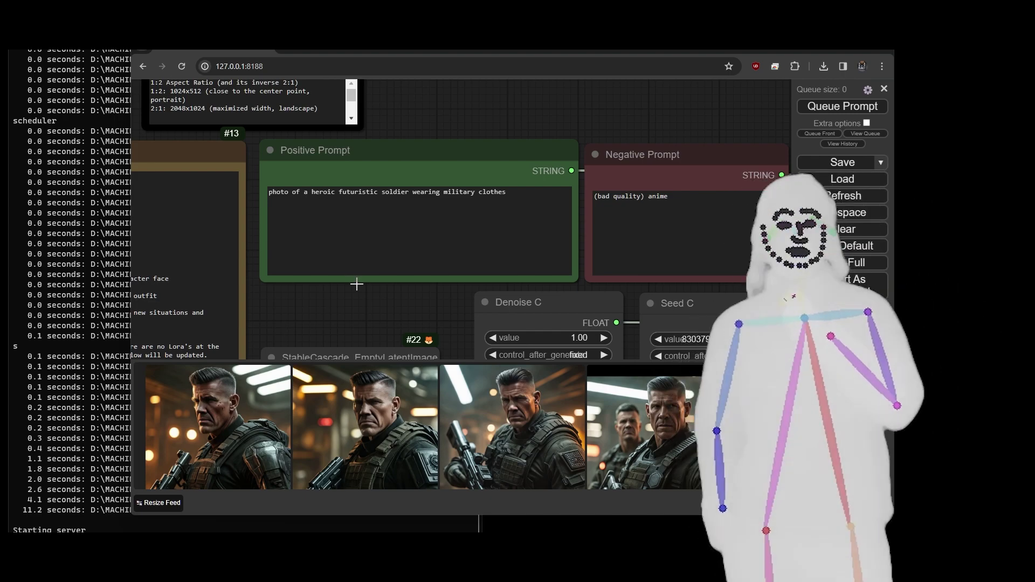
left_click_drag(450, 317, 101, 205)
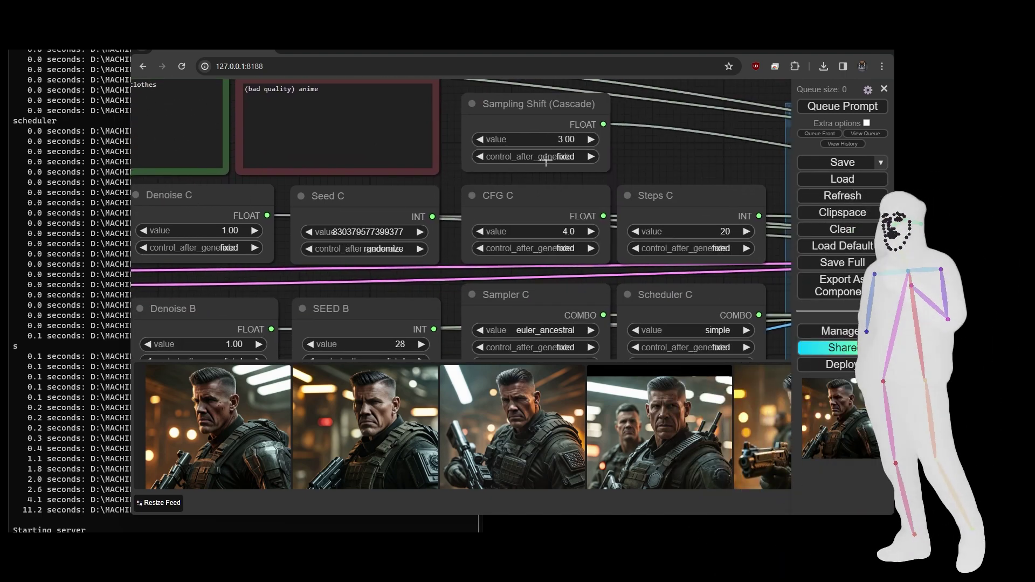
scroll(655, 166, "down", 5)
scroll(655, 162, "down", 3)
Review the CLIP Vision, KSampler, VAE Decode and ReActor nodes, then bring up the custom_nodes folder.
left_click_drag(662, 157, 351, 135)
scroll(596, 217, "up", 3)
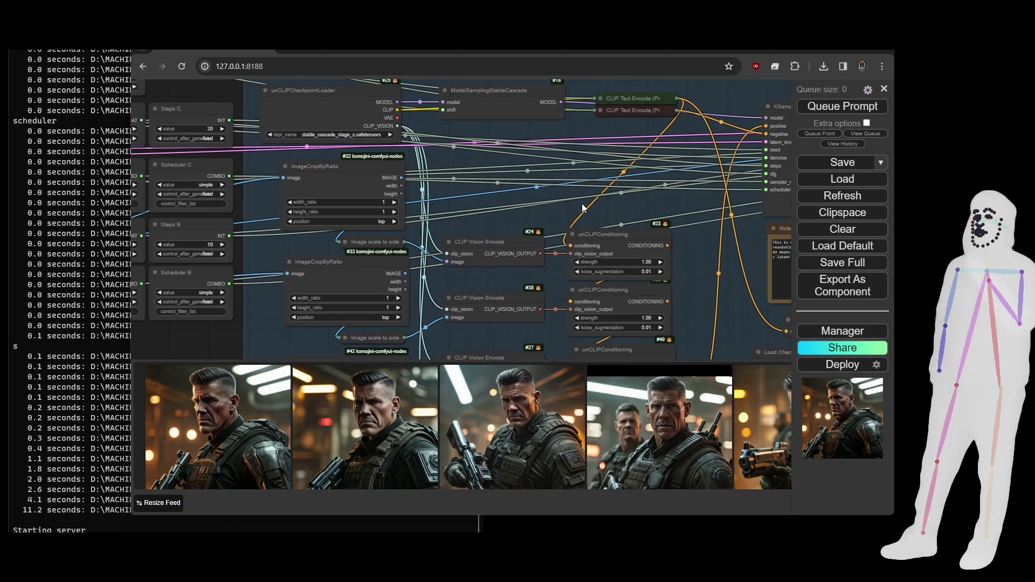
left_click_drag(594, 215, 438, 98)
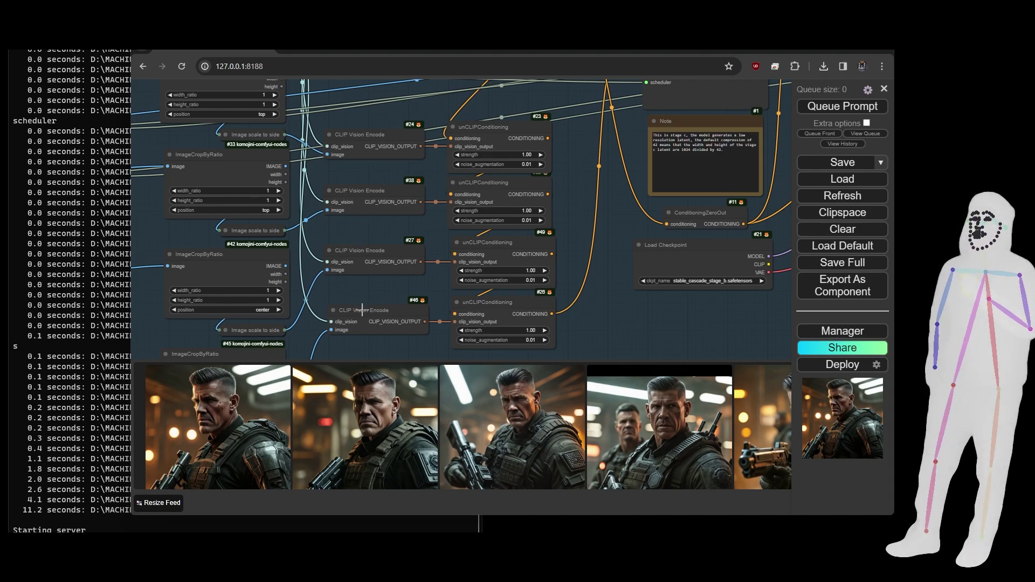
left_click_drag(622, 196, 399, 312)
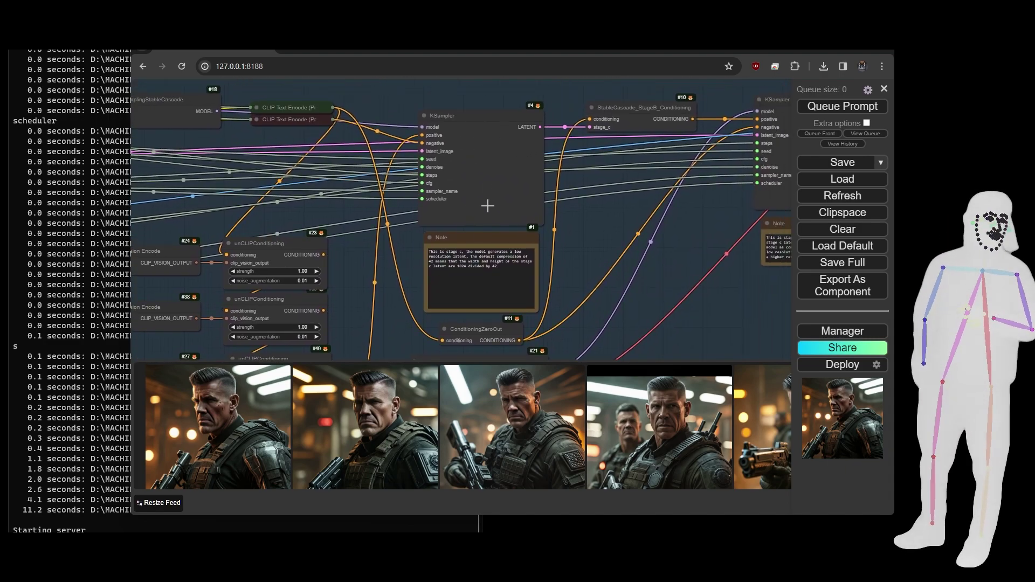
left_click_drag(646, 235, 385, 241)
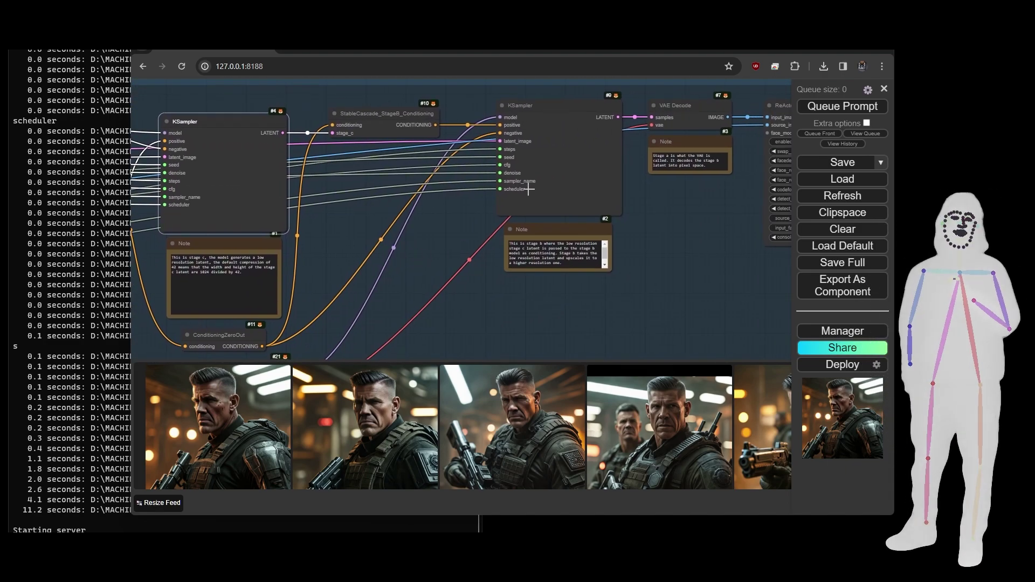
left_click_drag(661, 229, 537, 209)
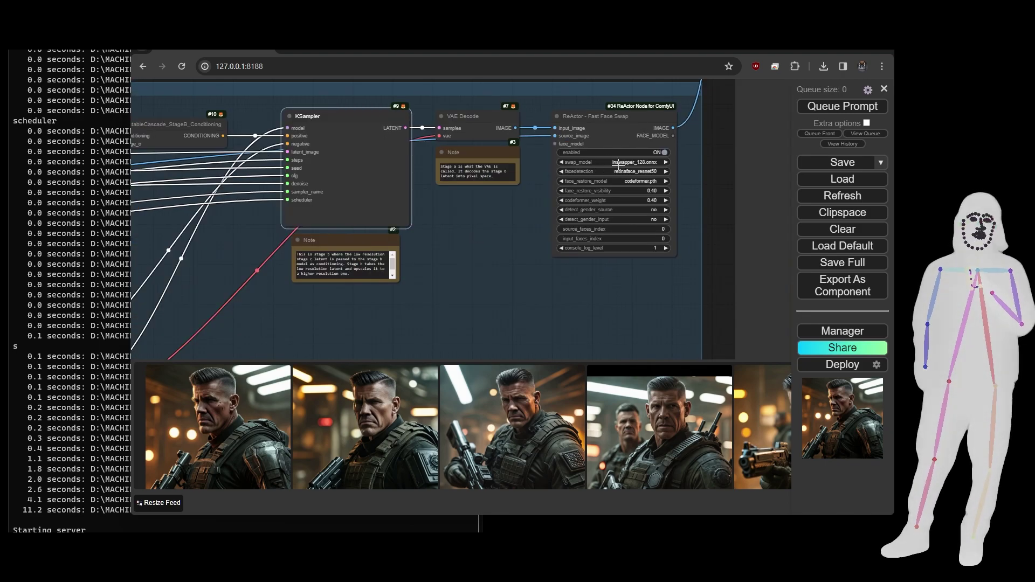
scroll(537, 225, "down", 3)
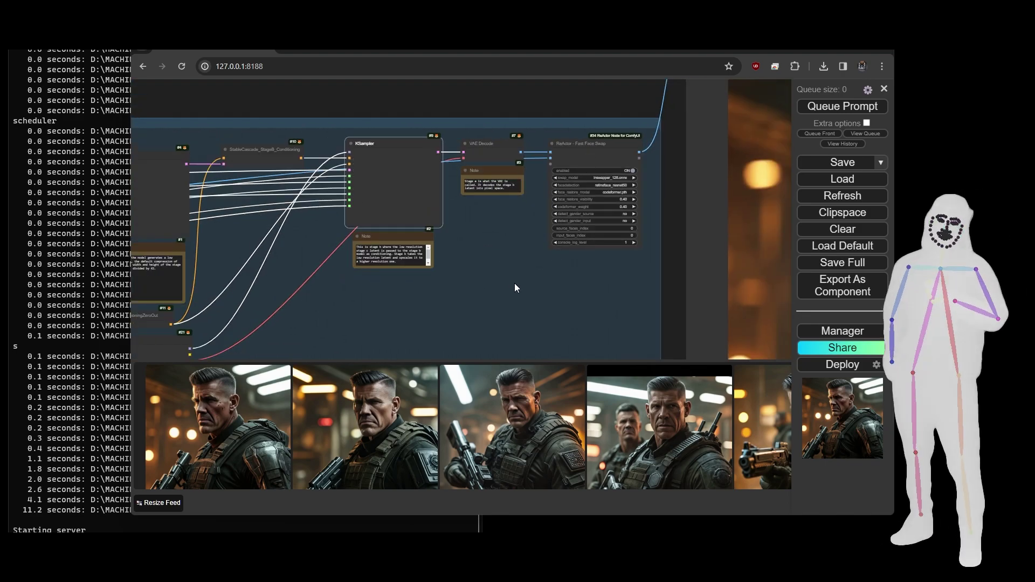
scroll(521, 271, "up", 3)
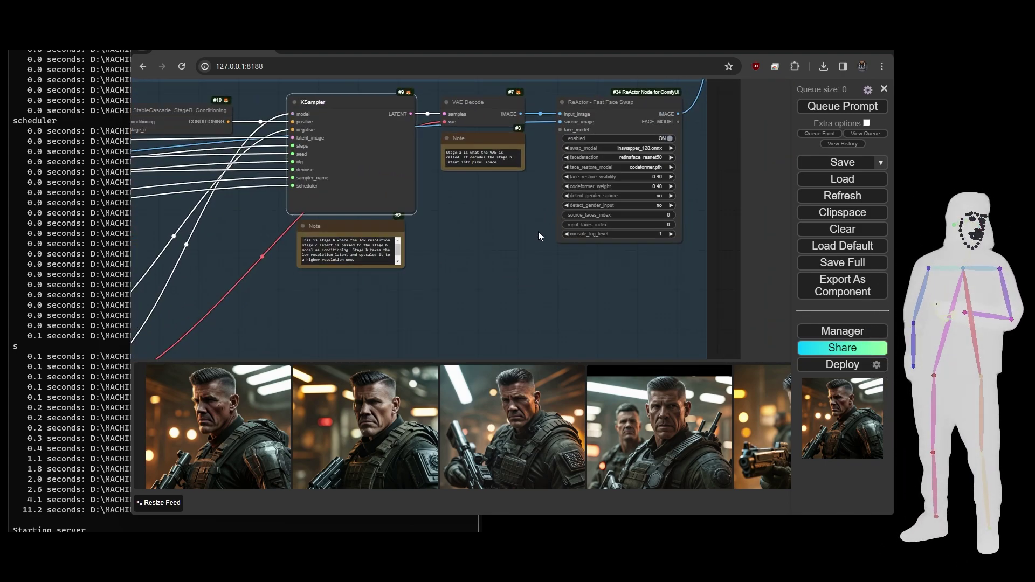
key("alt+Tab")
left_click_drag(516, 174, 484, 140)
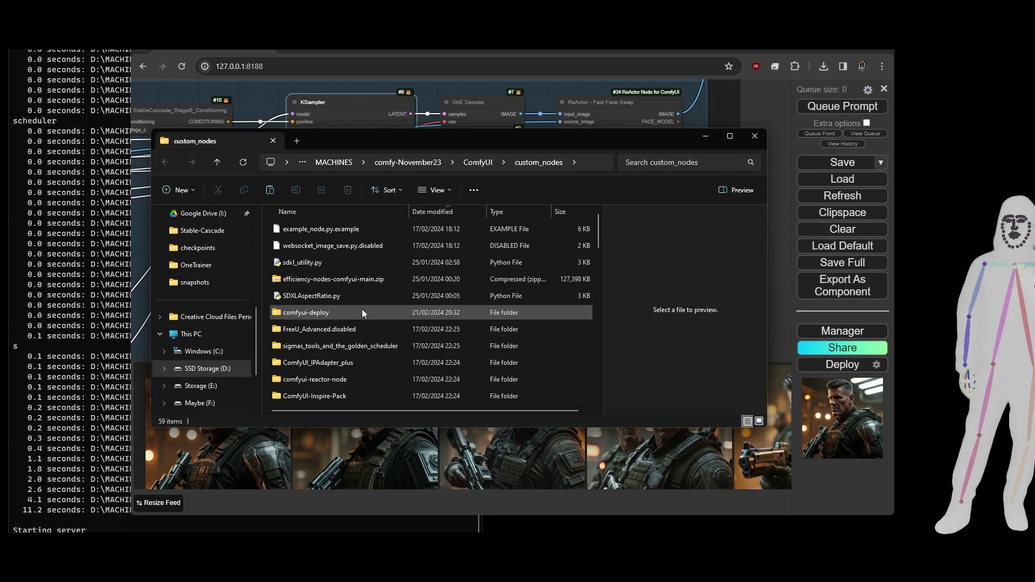
Open the ComfyUI-Impact-Pack folder in custom_nodes and select its address bar path.
left_click(591, 163)
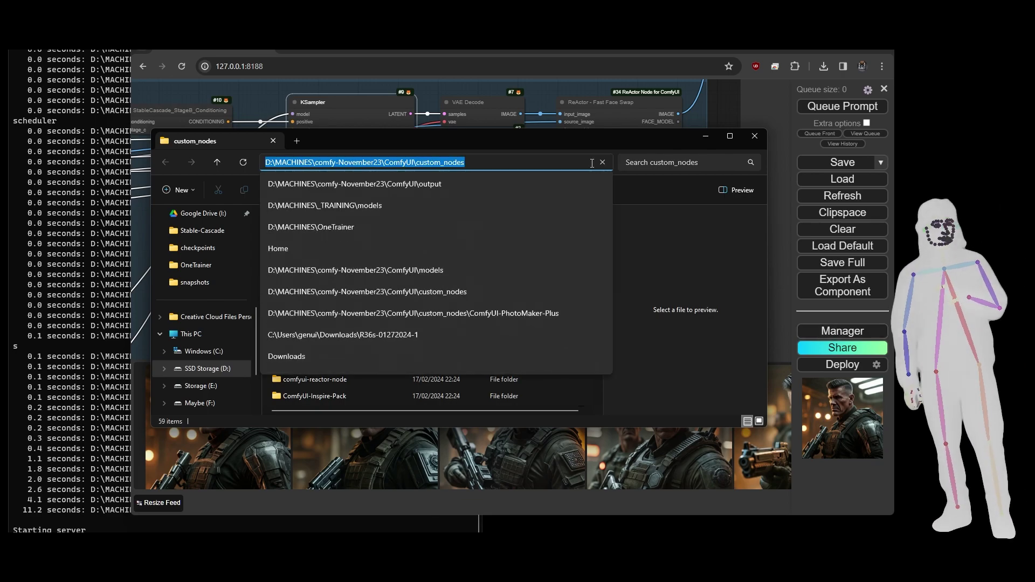
left_click(683, 226)
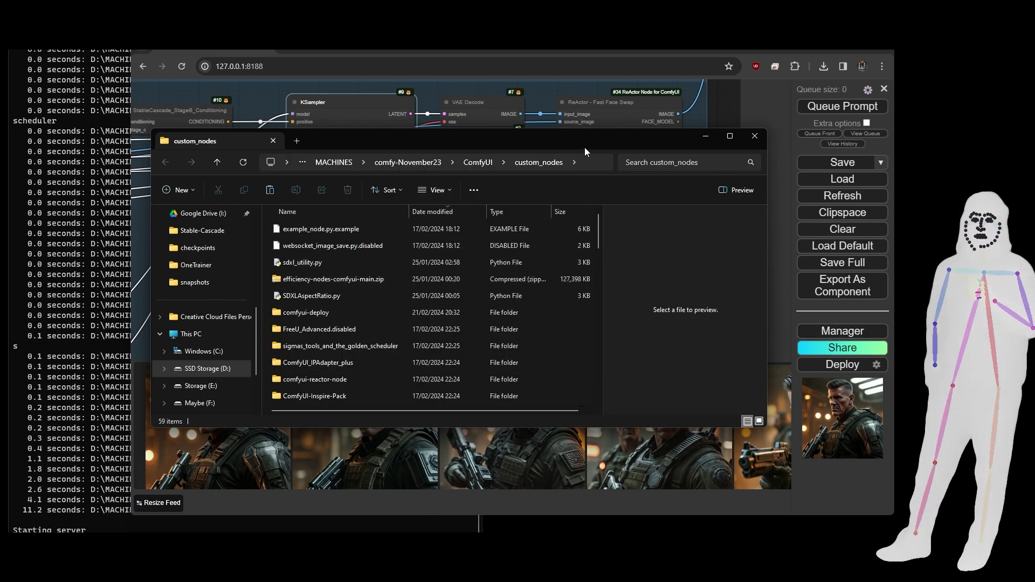
left_click(579, 163)
scroll(368, 297, "down", 3)
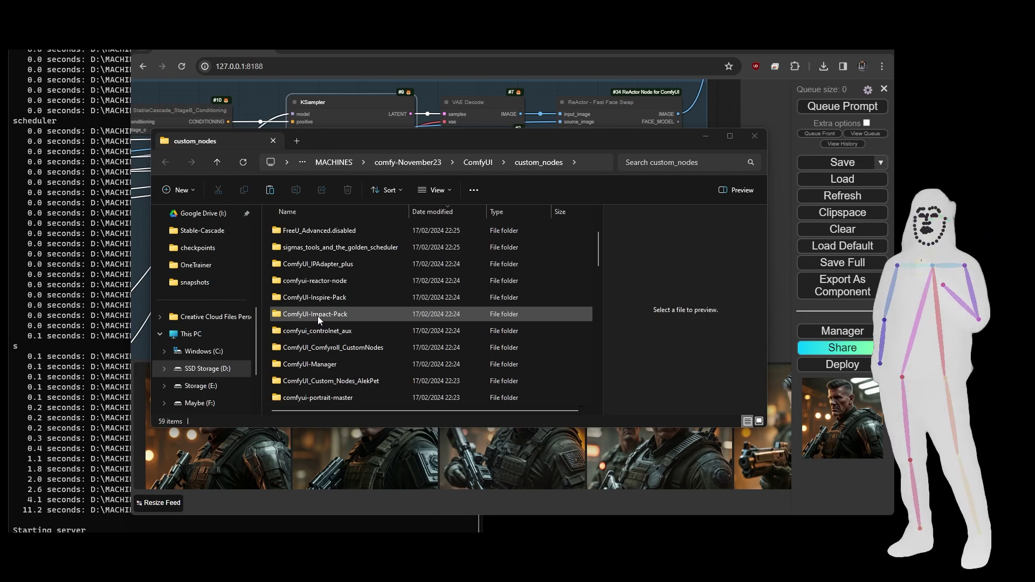
right_click(318, 316)
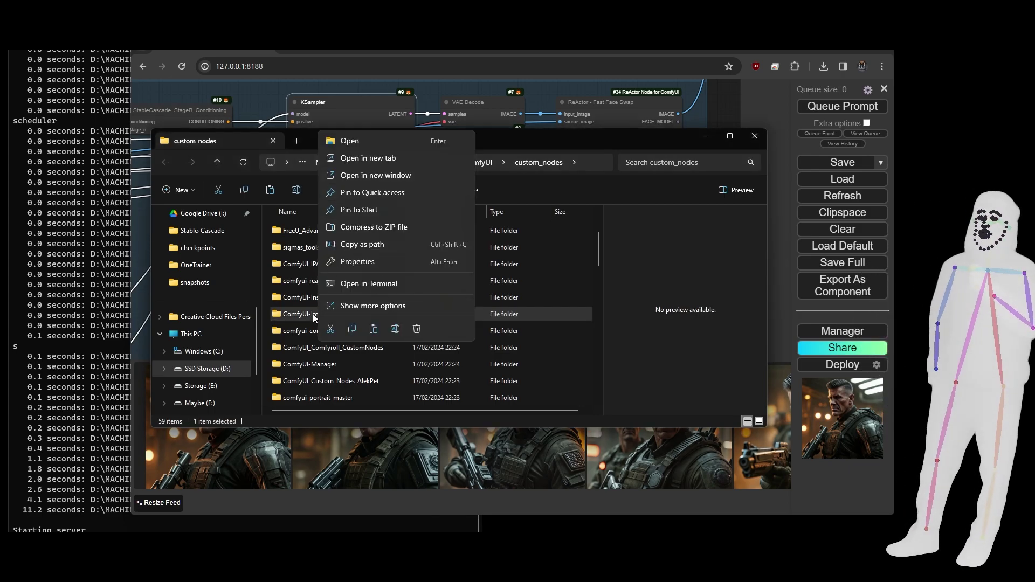
double_click(313, 314)
left_click(538, 162)
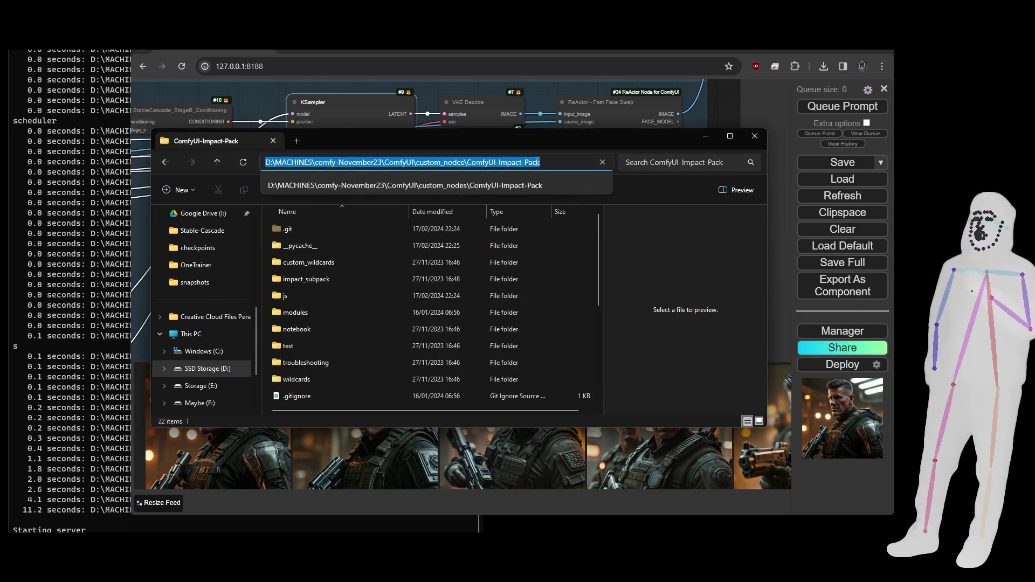
Open a command prompt in ComfyUI-Impact-Pack and run git pull.
type("cmd")
key("Return")
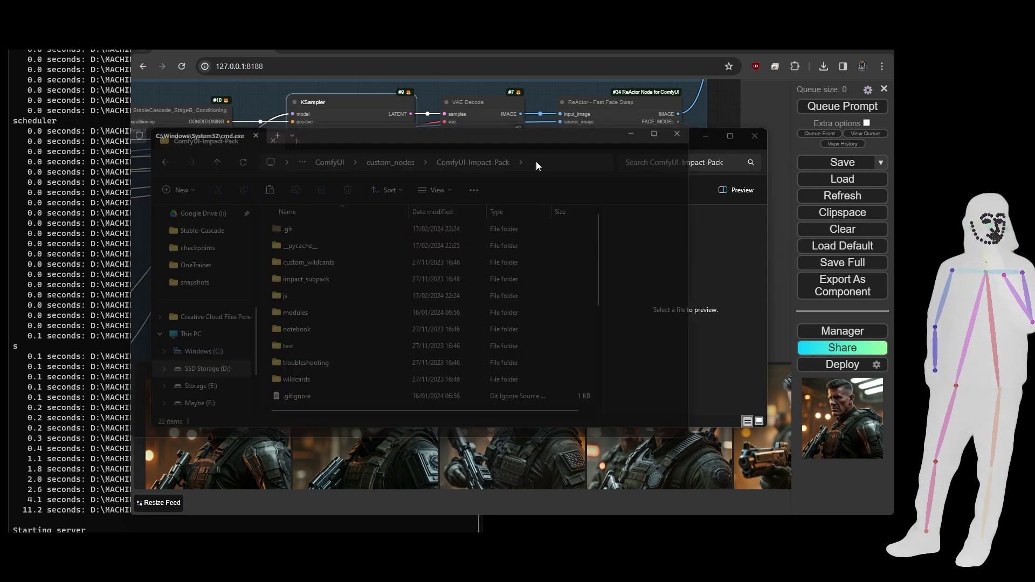
type("g")
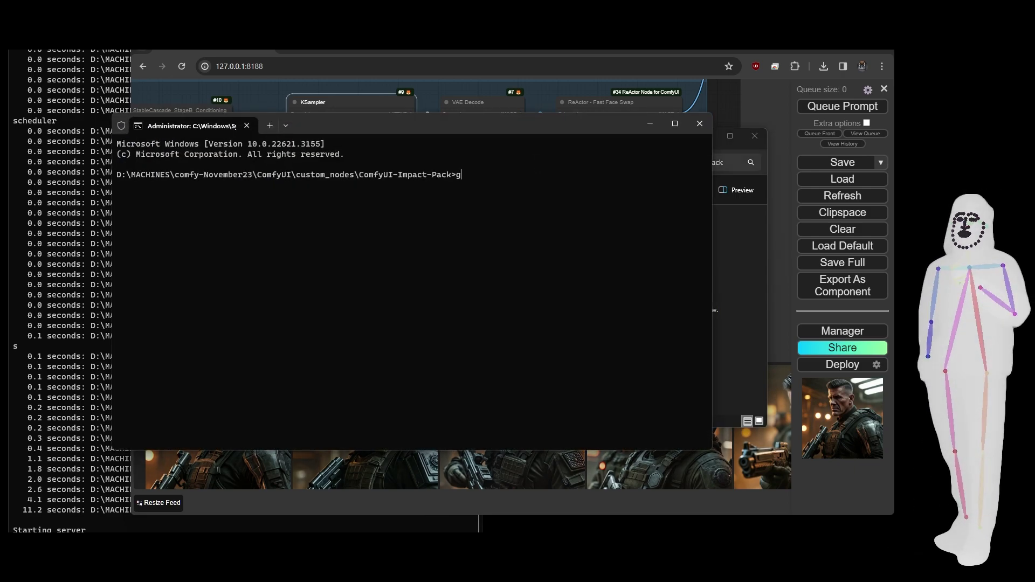
type("it pull")
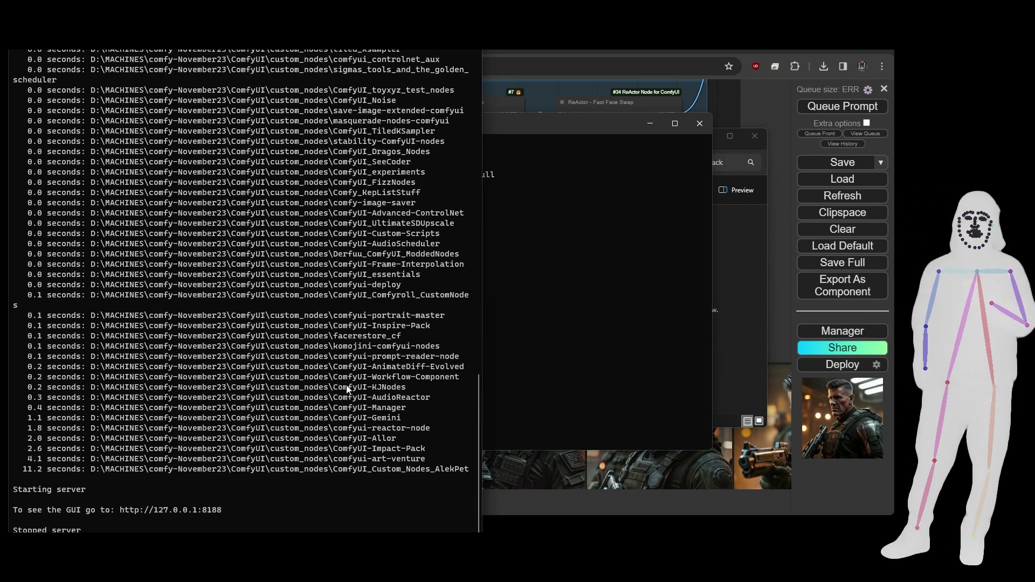
left_click(513, 278)
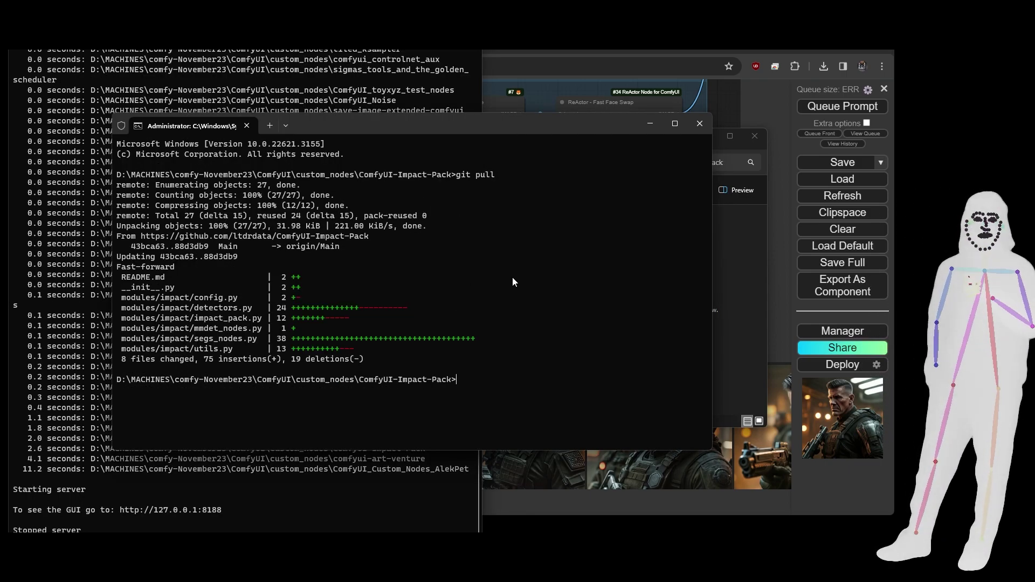
key("Up")
key("Return")
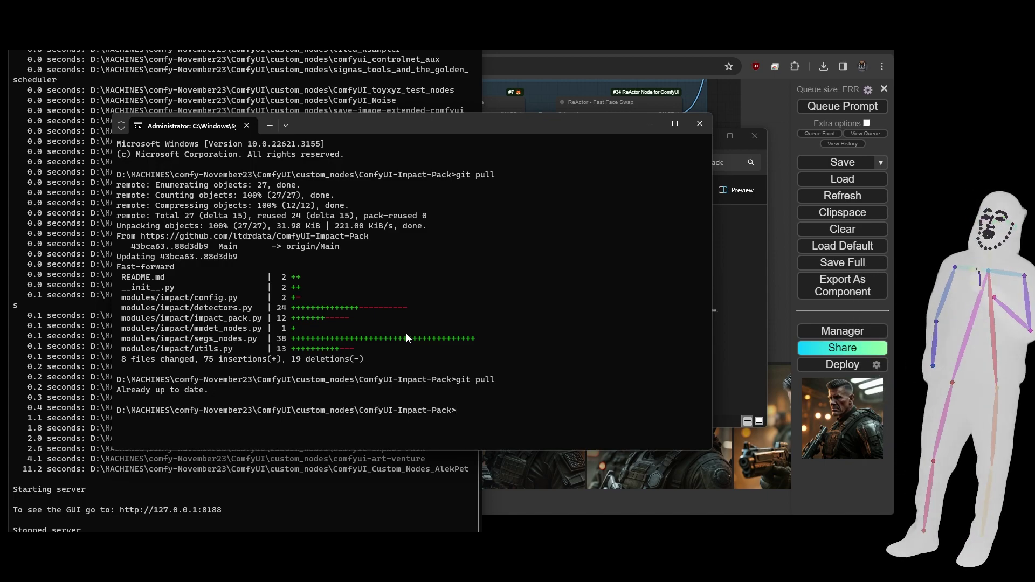
List the folder with dir and run pip install -r requirements.txt.
type("dir")
key("Return")
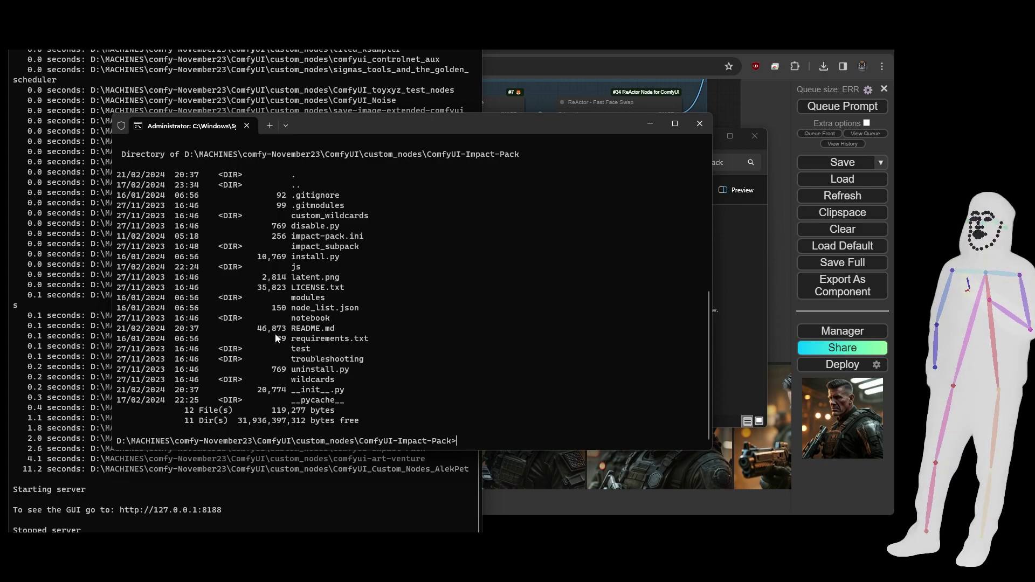
left_click_drag(310, 343, 362, 341)
key("ctrl+c")
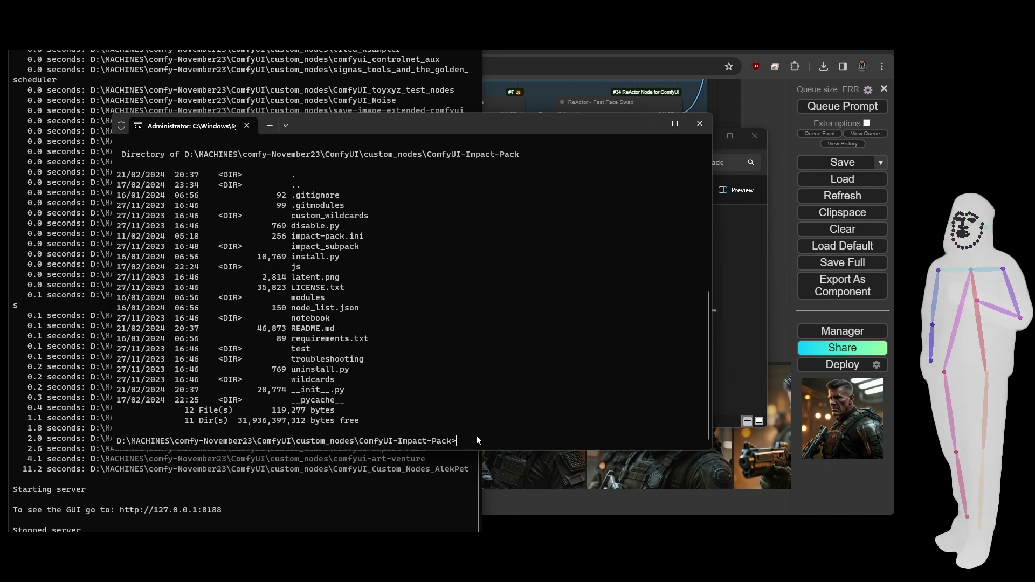
type("piup")
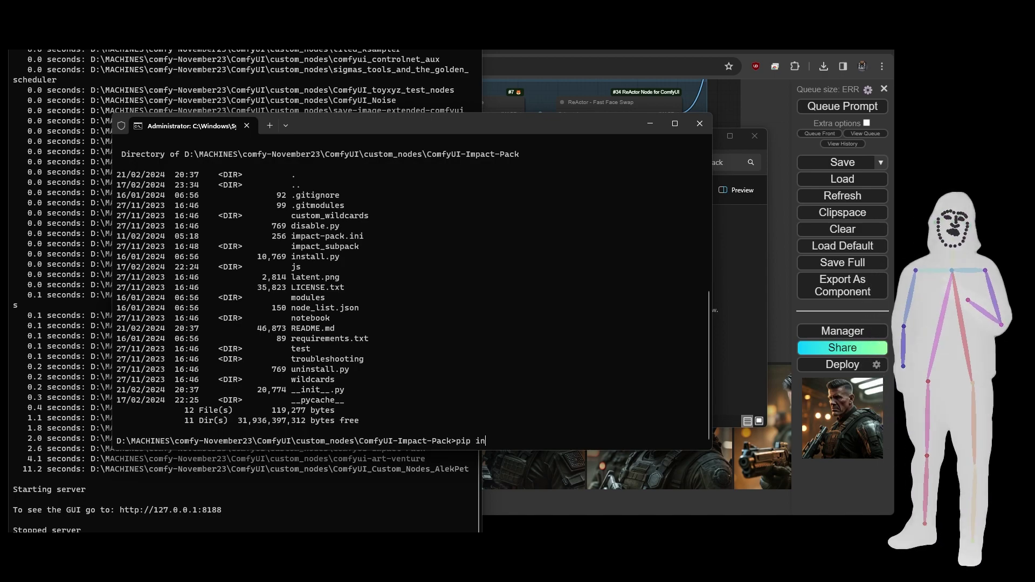
type("insta")
type("ll -r ")
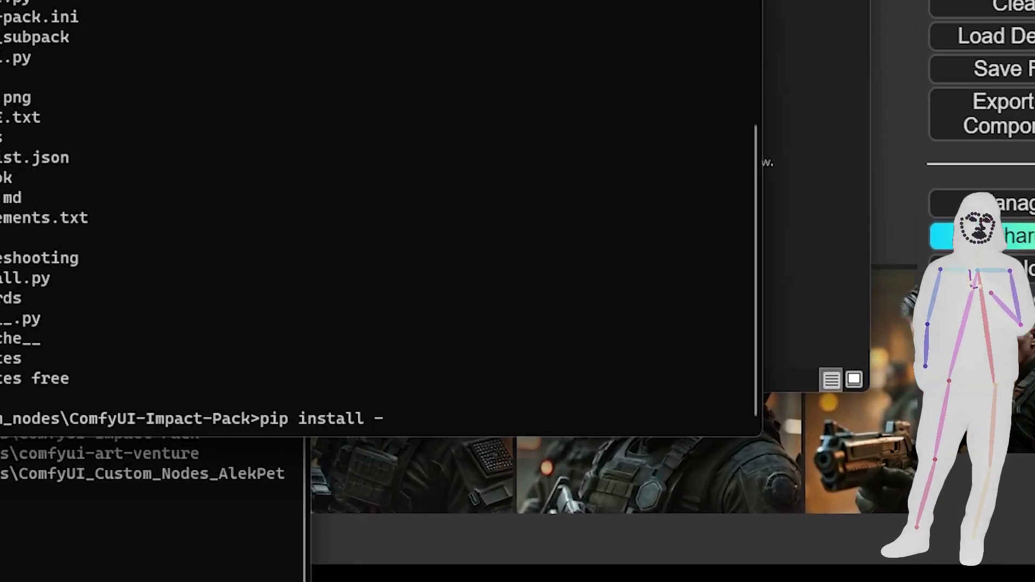
type("rew")
key("BackSpace")
type("q")
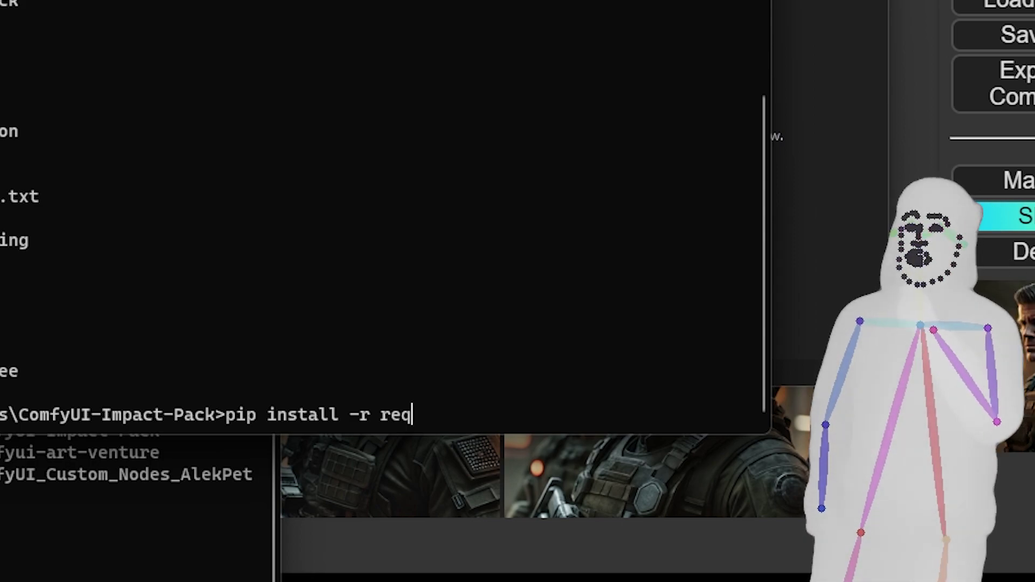
key("Tab")
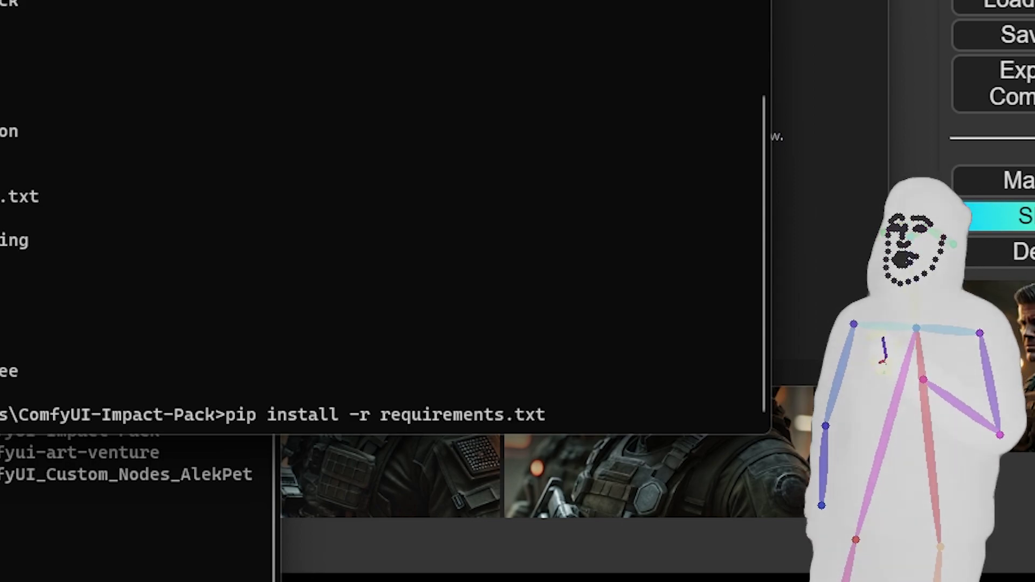
key("Return")
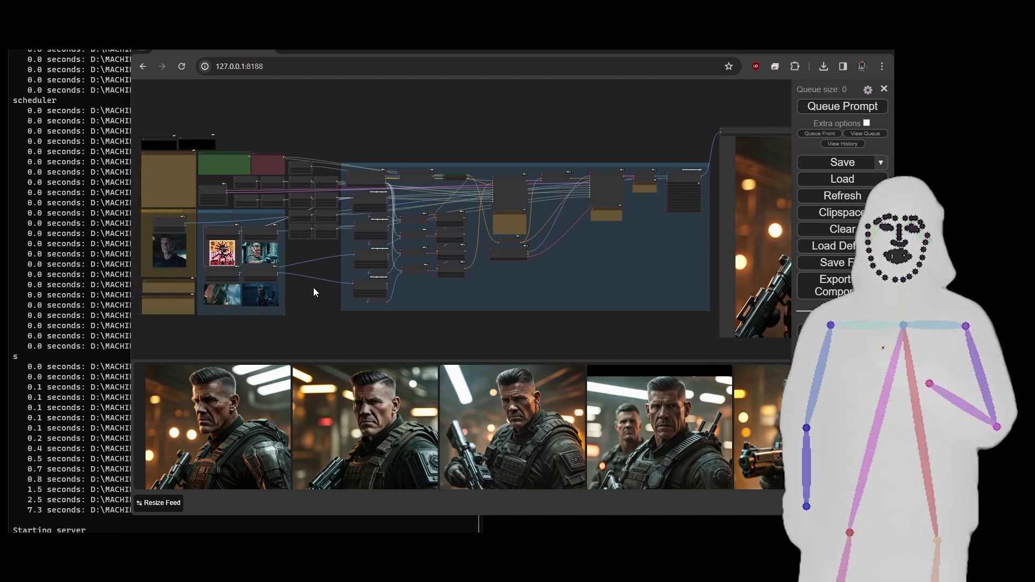
left_click_drag(315, 291, 321, 291)
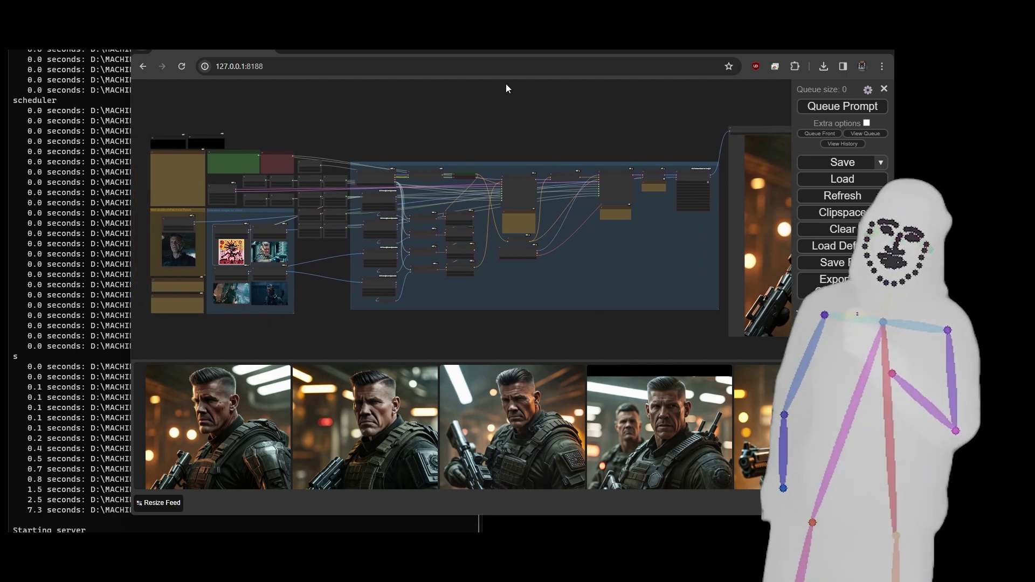
left_click(337, 52)
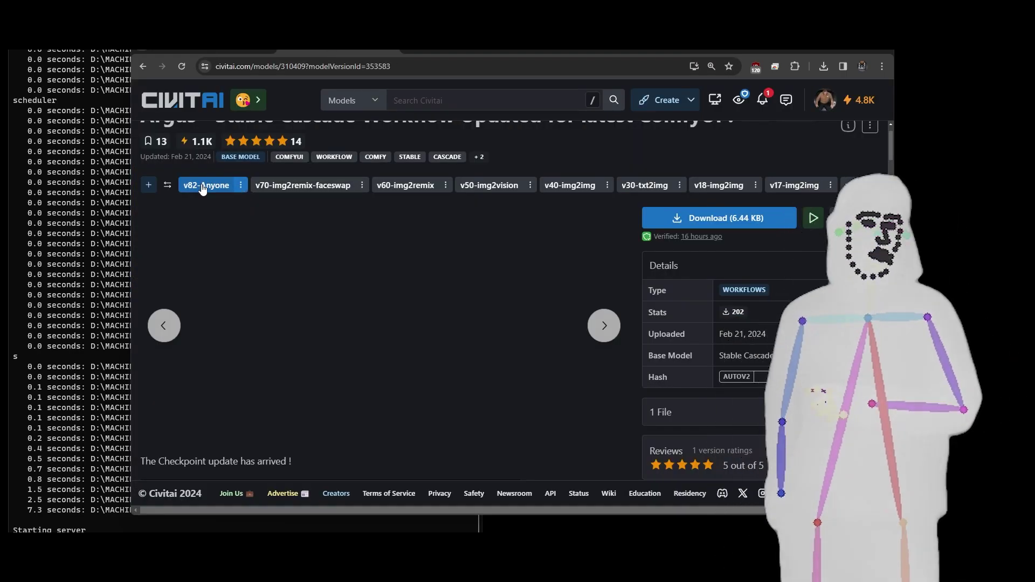
left_click(220, 52)
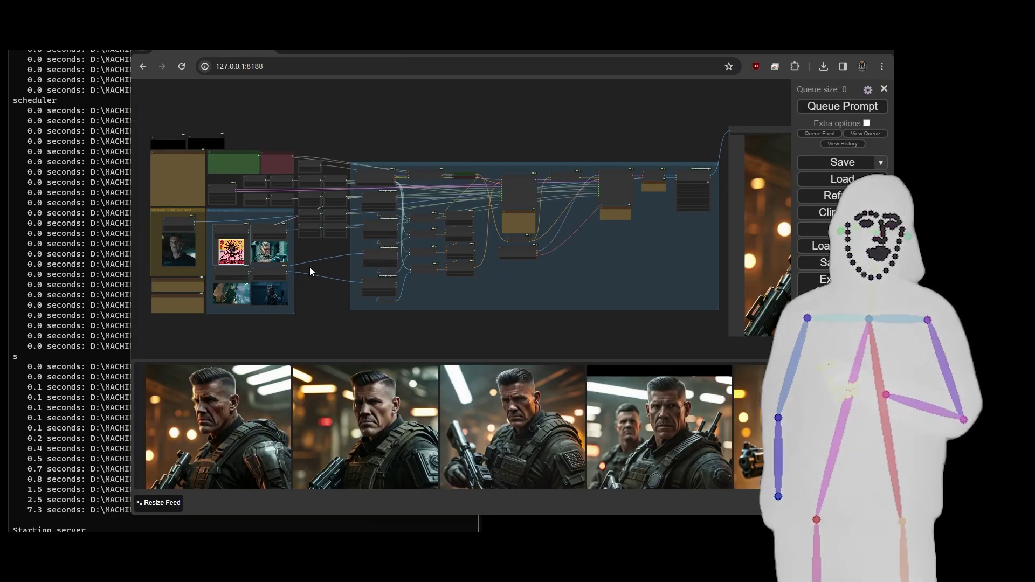
left_click_drag(312, 259, 329, 259)
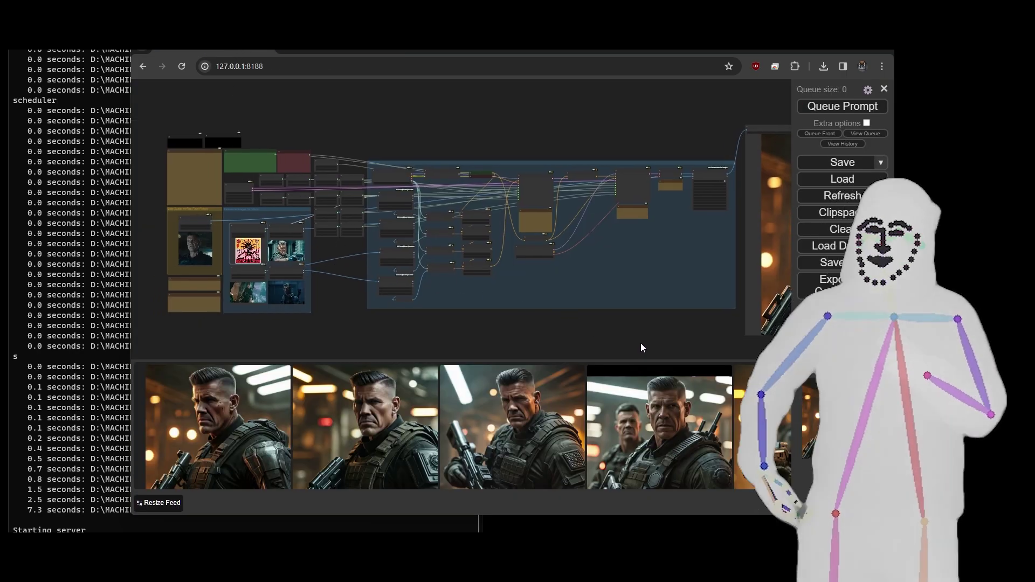
left_click_drag(641, 343, 601, 332)
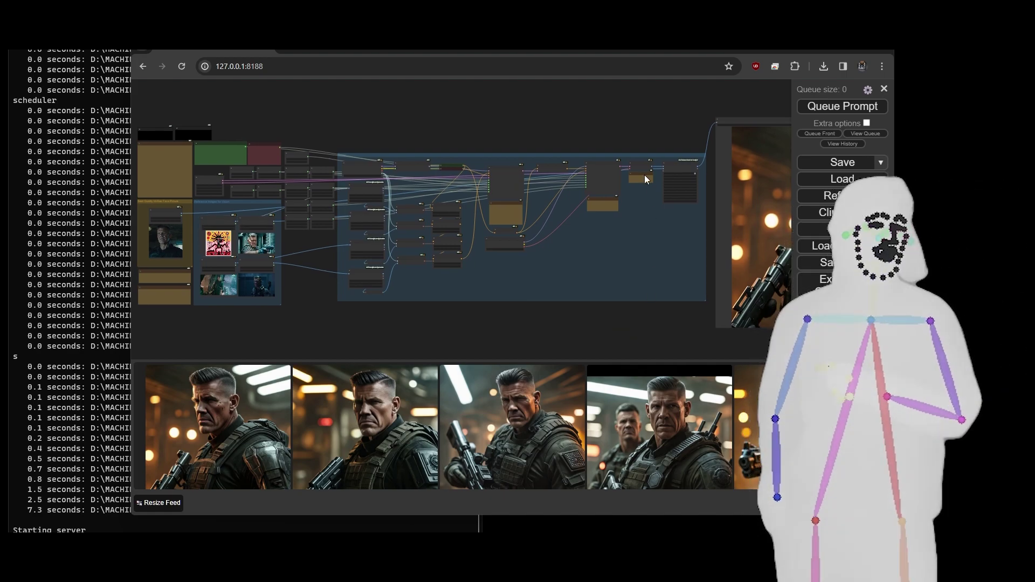
left_click_drag(588, 127, 606, 131)
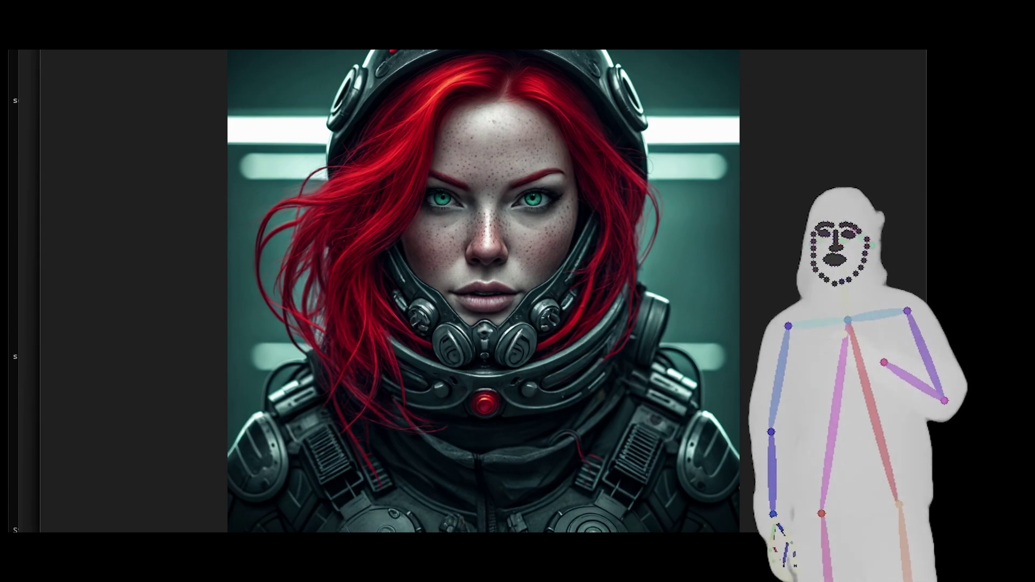
Step through the generated images to the comic-style red-haired woman between red doors.
key("Right")
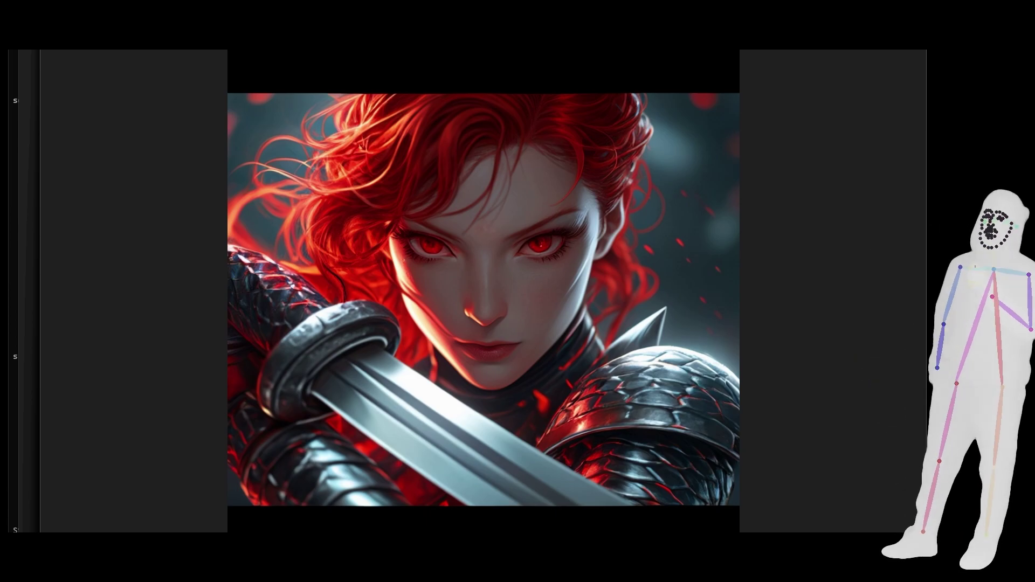
key("Right")
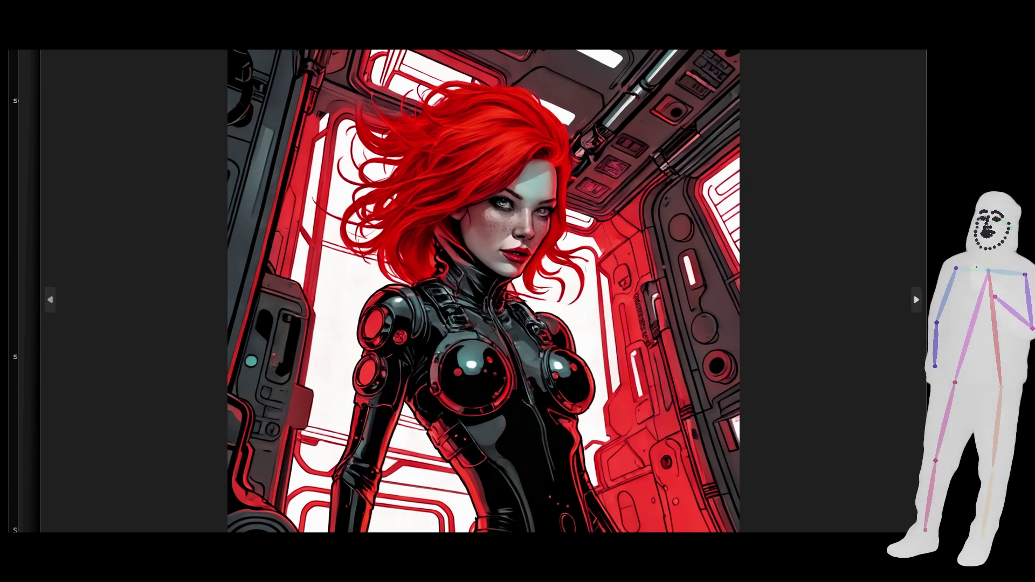
key("Right")
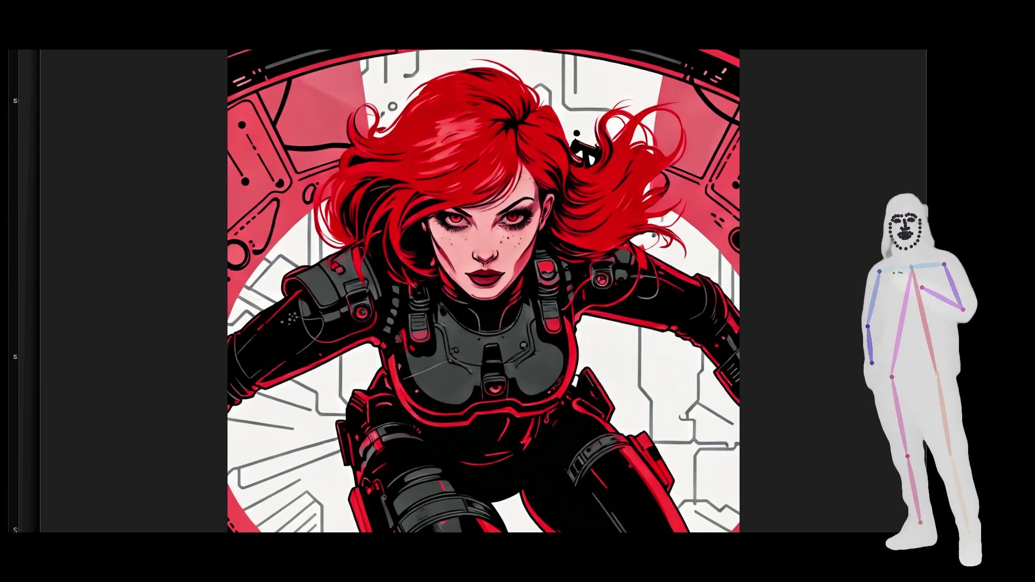
key("Right")
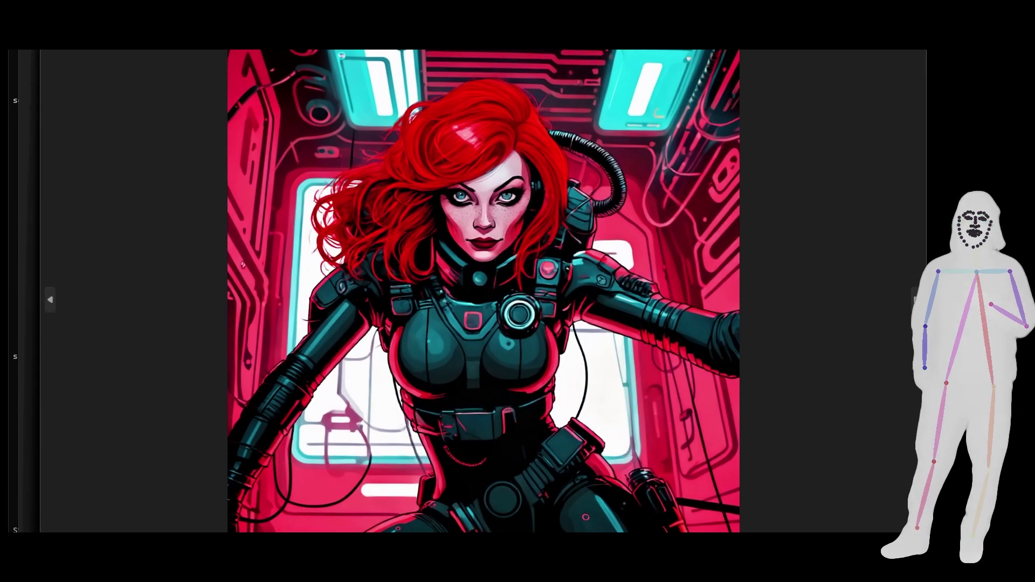
key("Right")
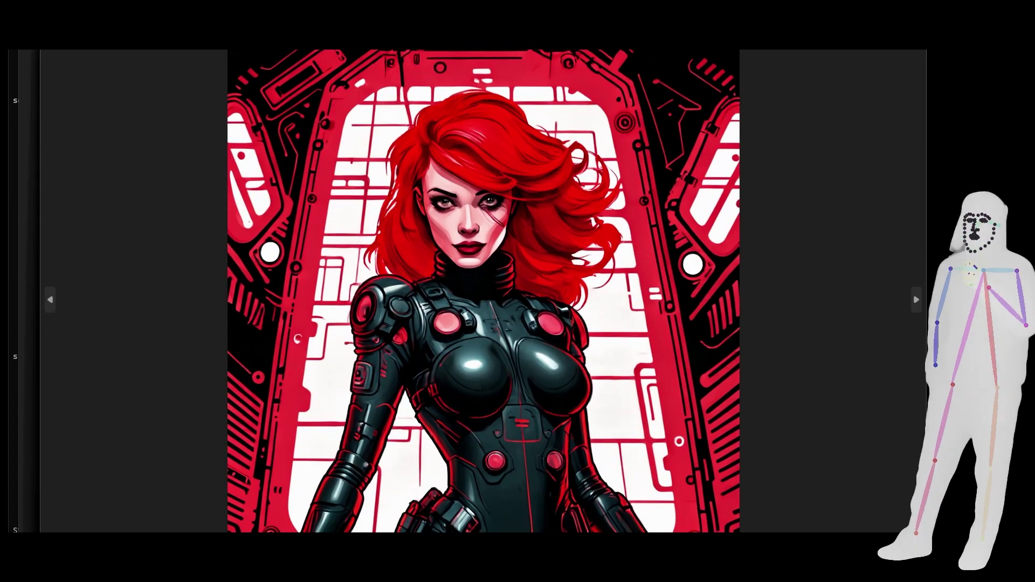
key("Right")
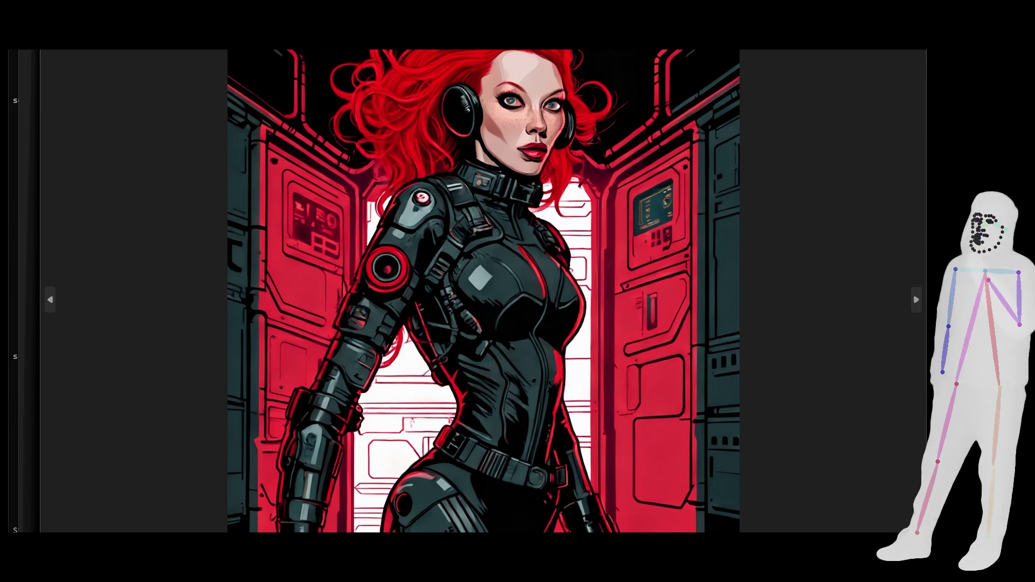
Advance to the next comic-style image in the viewer.
key("Right")
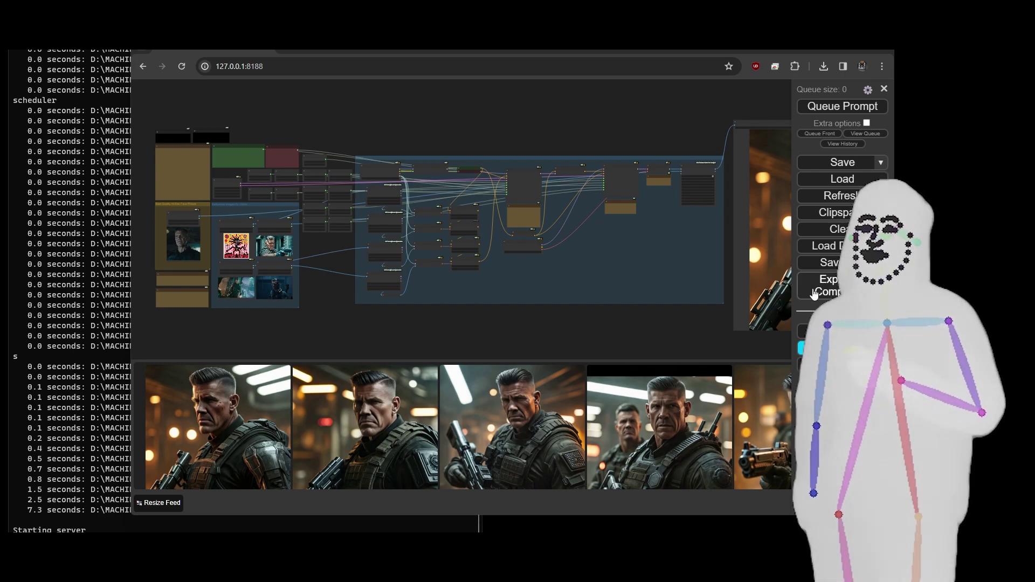
Search the Manager's model list for 'inswapp' and check inswapper_128.onnx is installed.
left_click(843, 331)
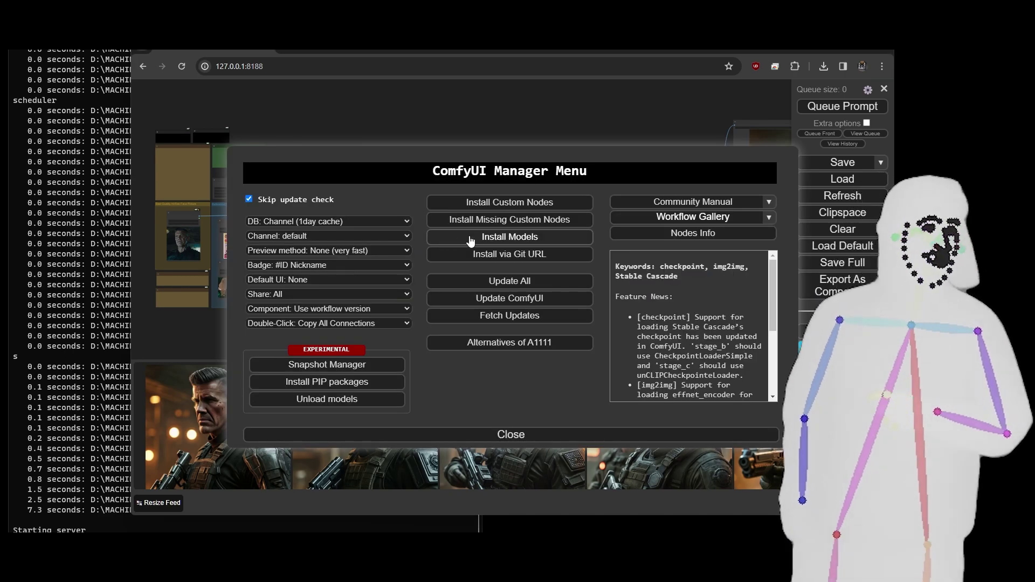
left_click(509, 238)
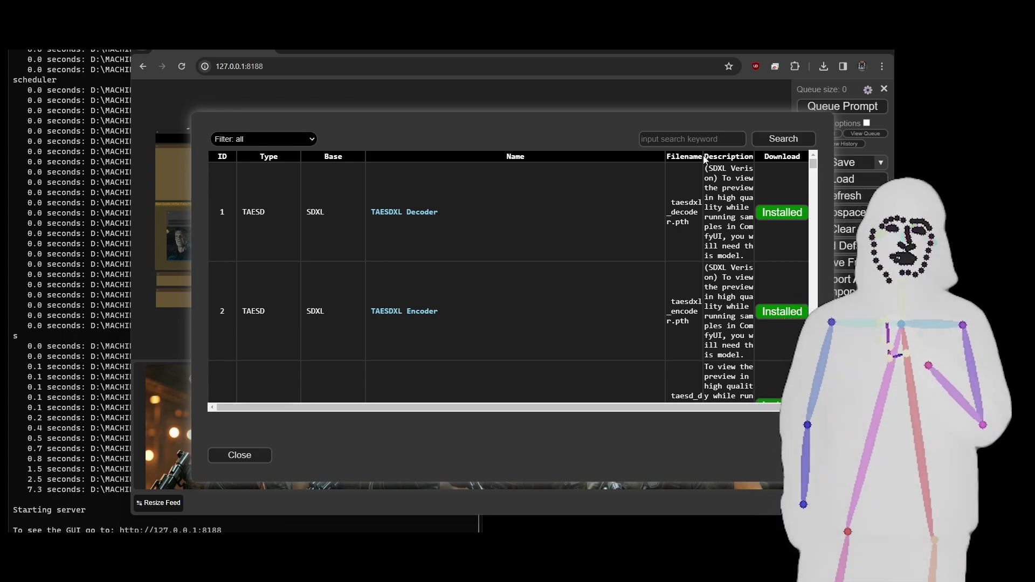
left_click(699, 141)
type("ins")
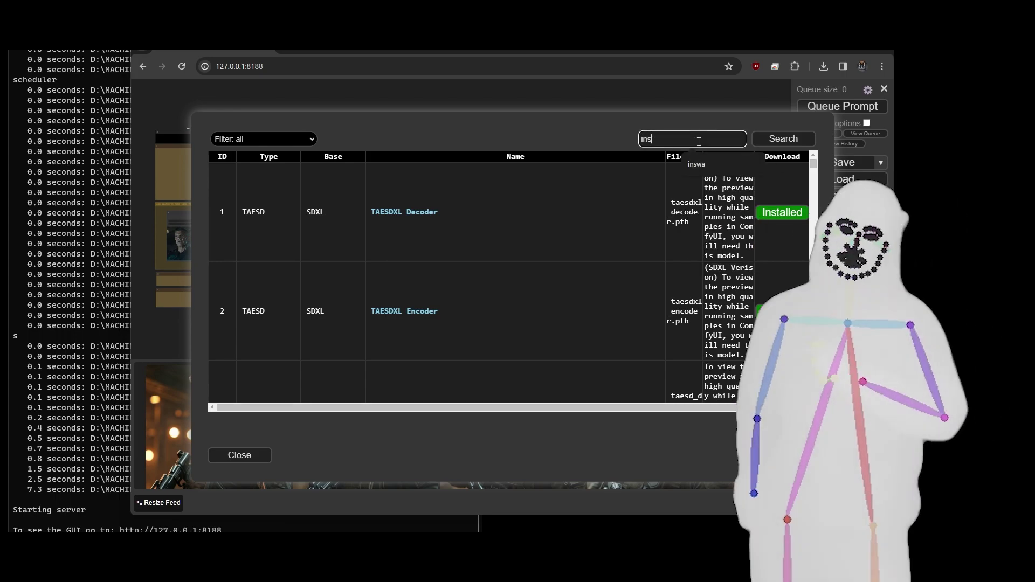
type("wapp")
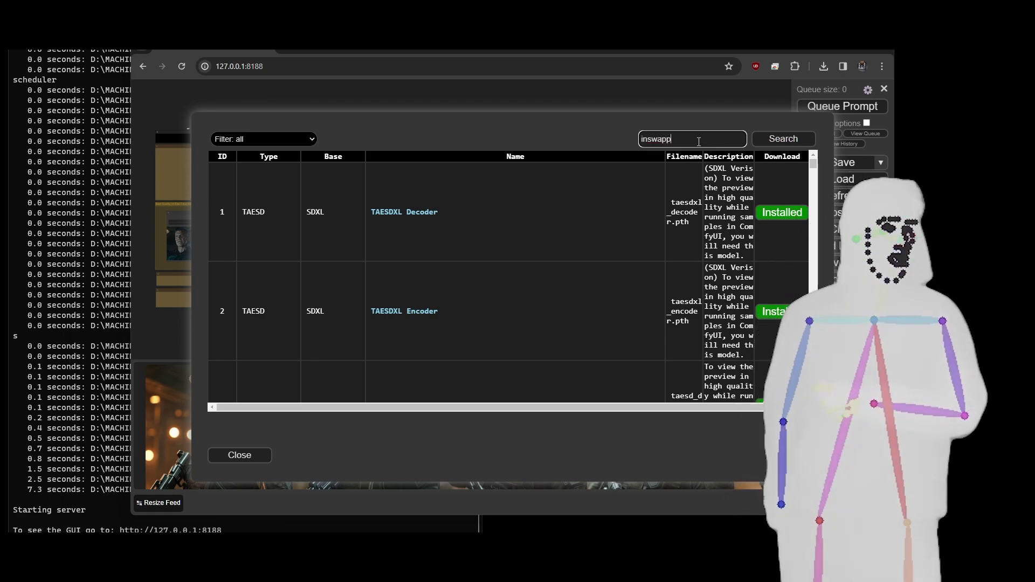
left_click(782, 139)
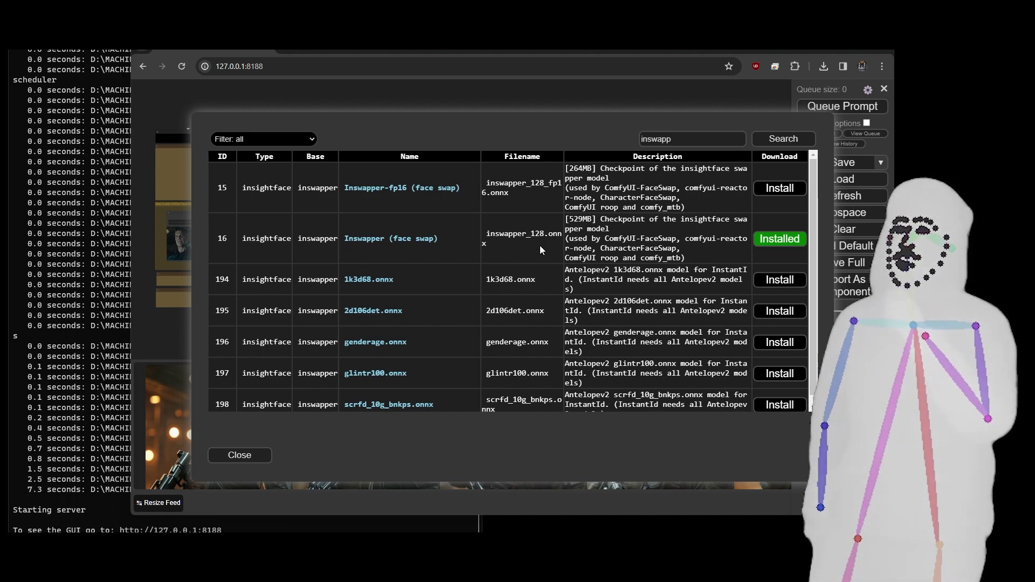
left_click_drag(493, 241, 537, 237)
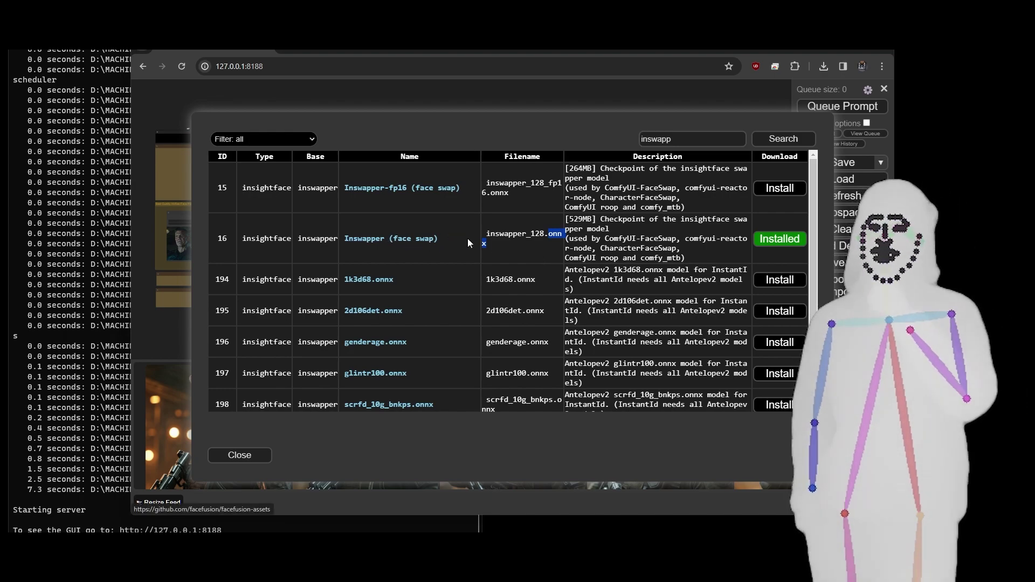
left_click(530, 245)
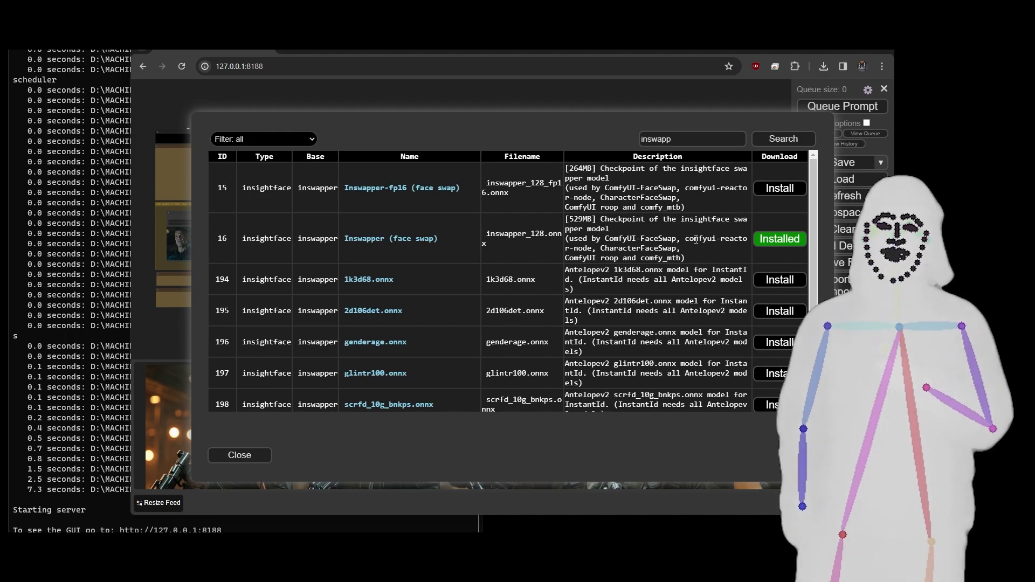
Close the model list and Manager menu, then pan to the grey-haired soldier preview.
left_click(264, 458)
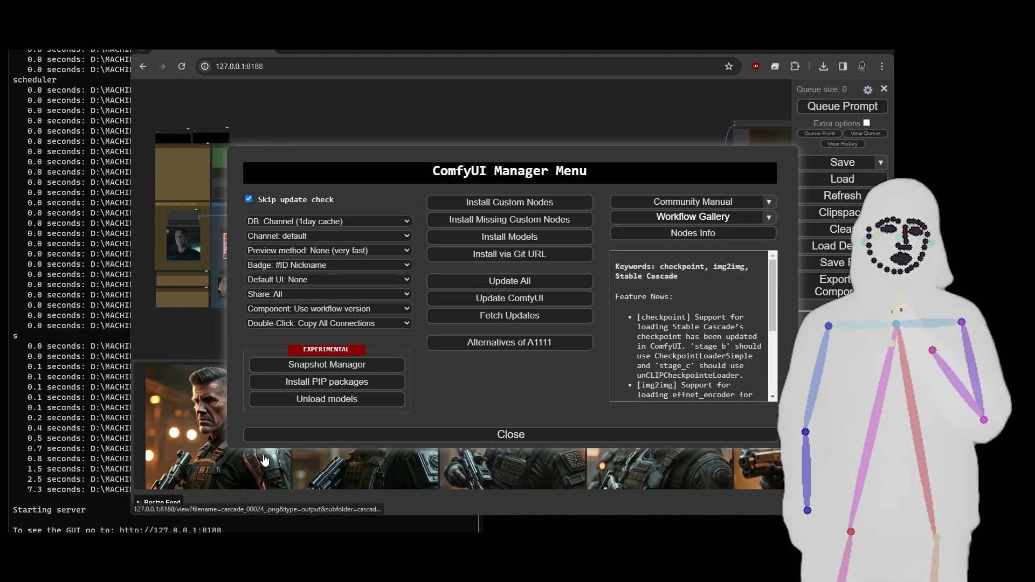
left_click(468, 439)
scroll(529, 338, "down", 5)
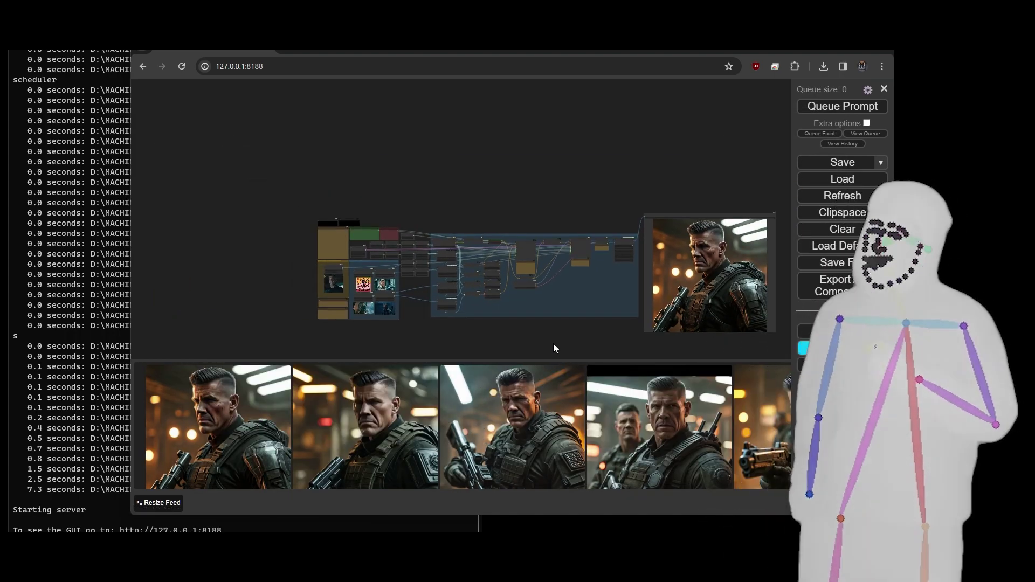
left_click_drag(554, 344, 444, 344)
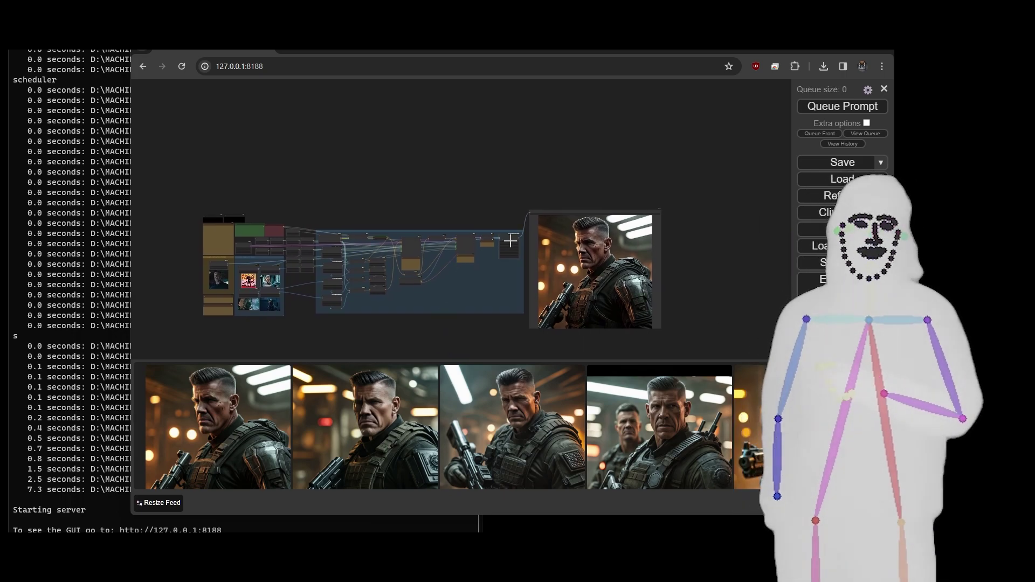
scroll(481, 260, "up", 5)
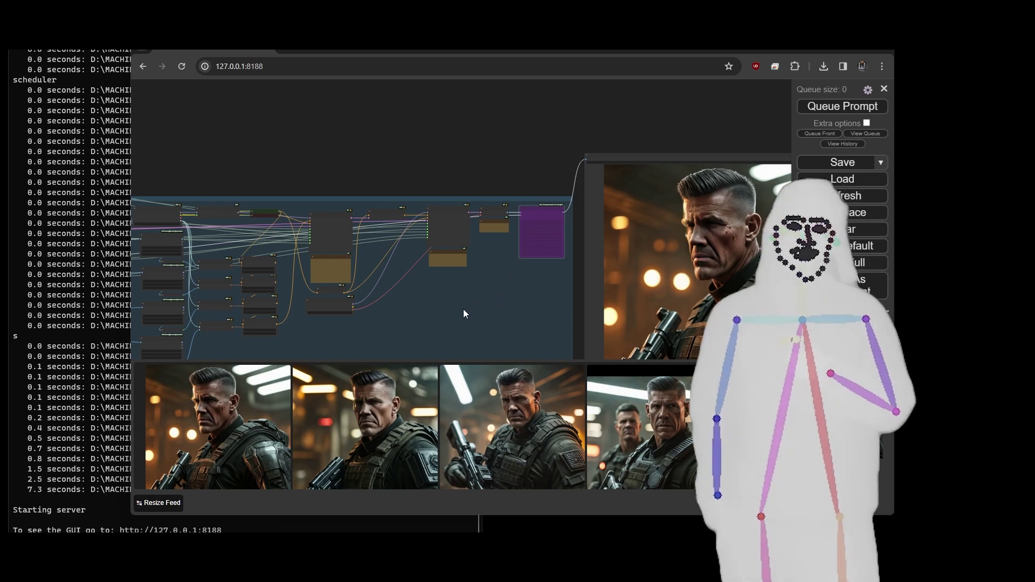
left_click_drag(463, 309, 420, 271)
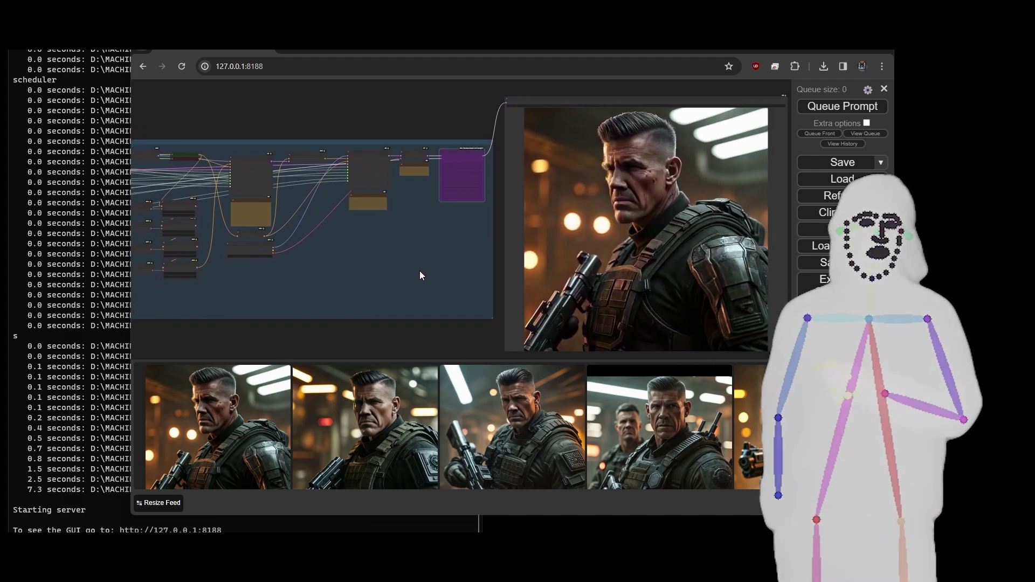
left_click(695, 446)
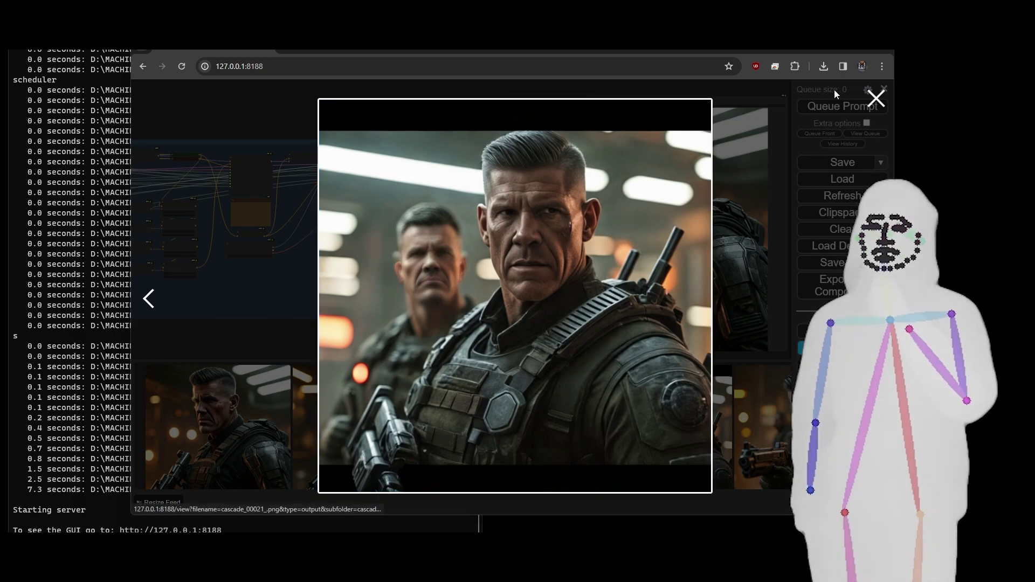
left_click(875, 98)
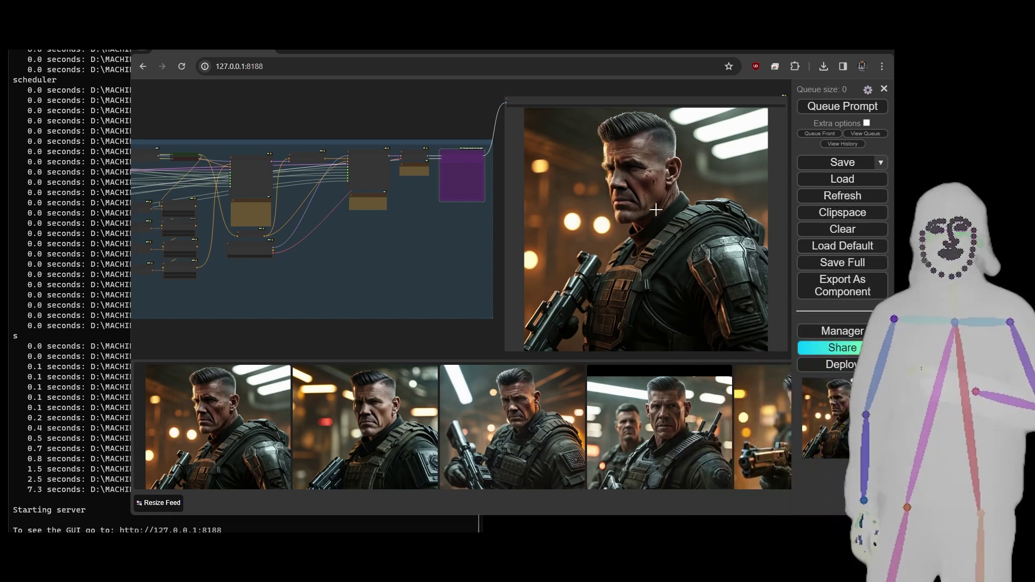
Bring the crop and scale nodes into view and expand the first Image scale to side node.
scroll(512, 237, "down", 5)
left_click_drag(310, 289, 399, 297)
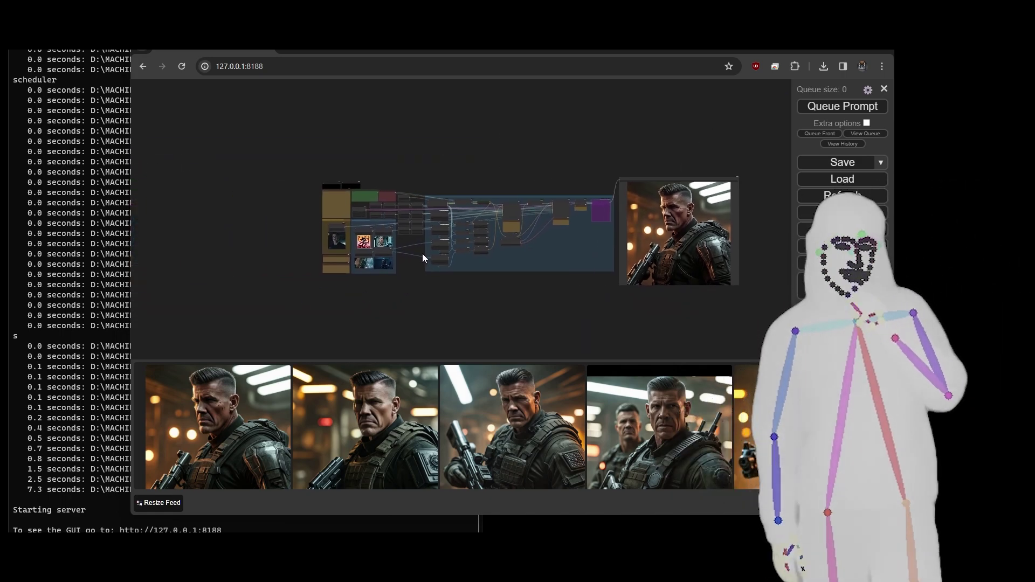
scroll(426, 259, "up", 5)
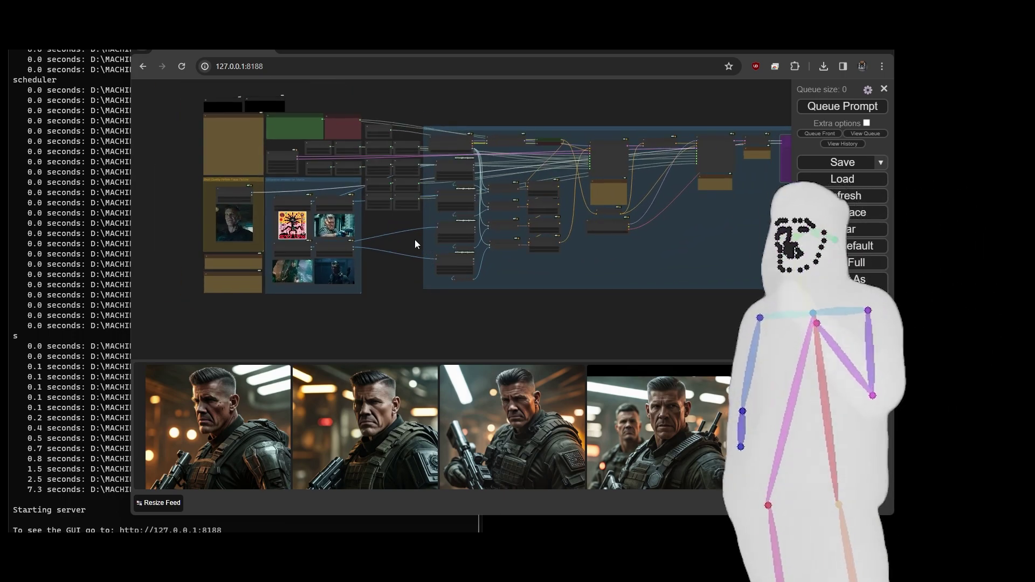
scroll(386, 246, "up", 6)
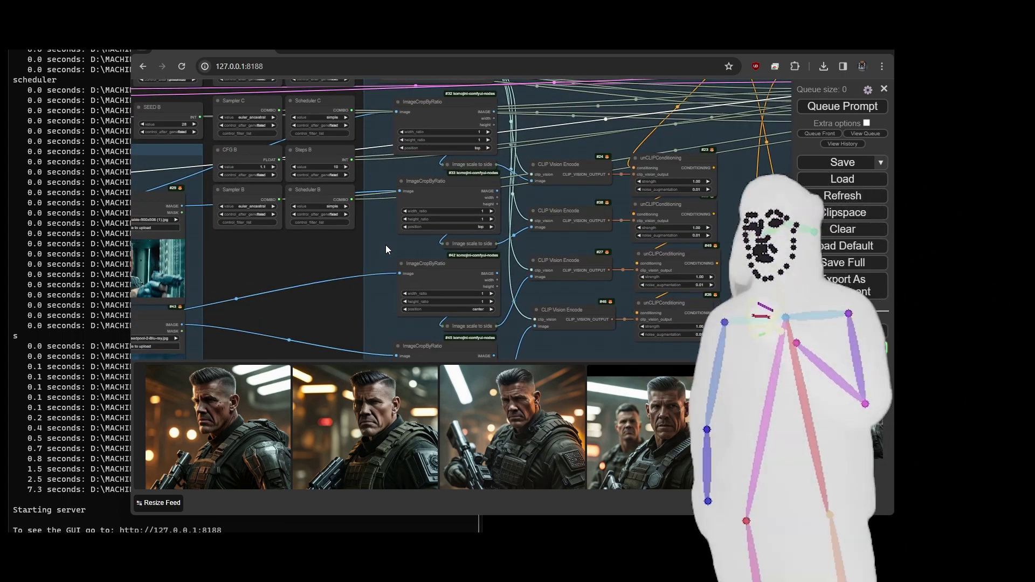
scroll(386, 245, "up", 1)
left_click_drag(390, 169, 378, 215)
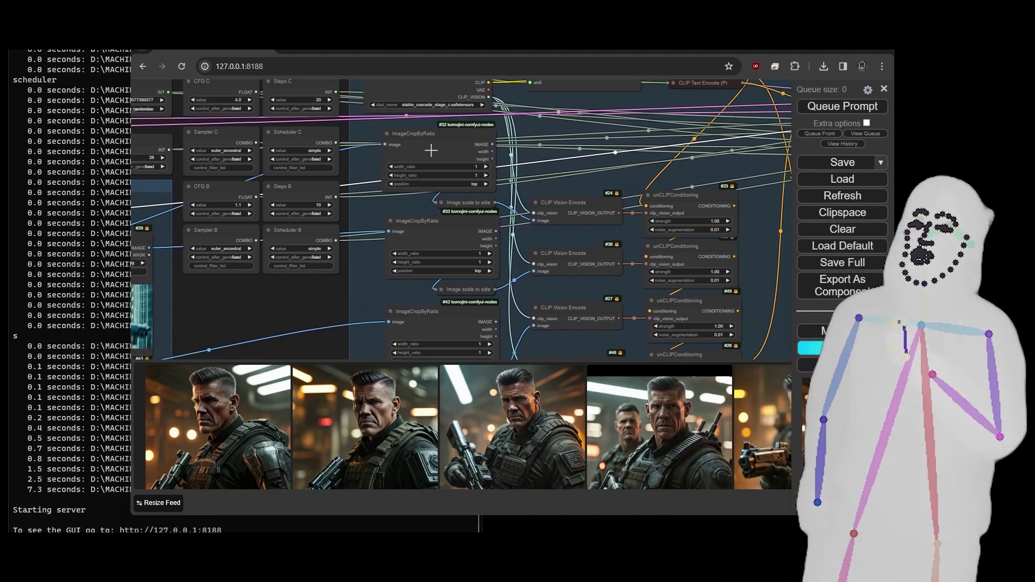
left_click(440, 203)
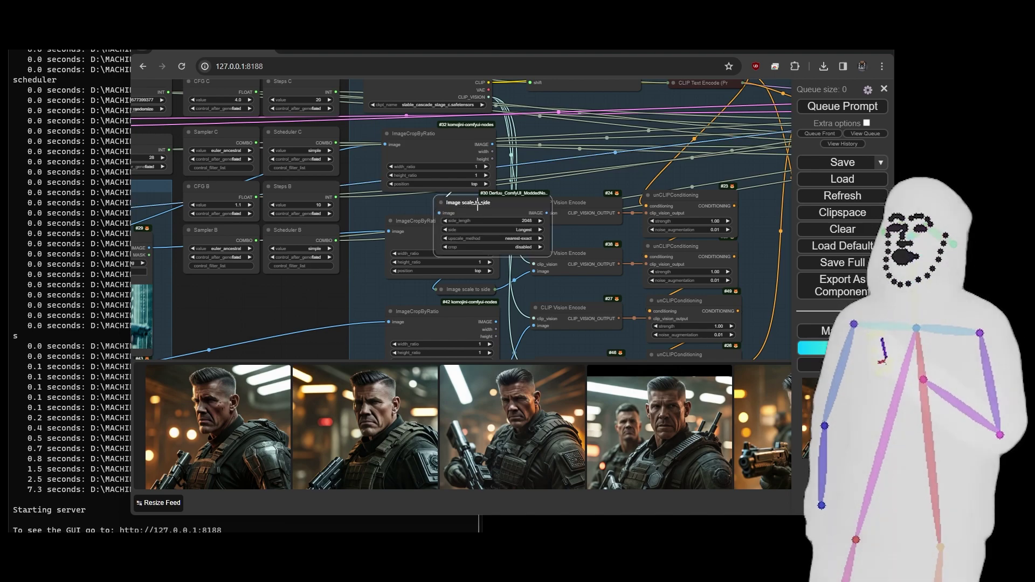
Change ImageCropByRatio #32's position from top to center, keeping its 1:1 ratio.
left_click(426, 148)
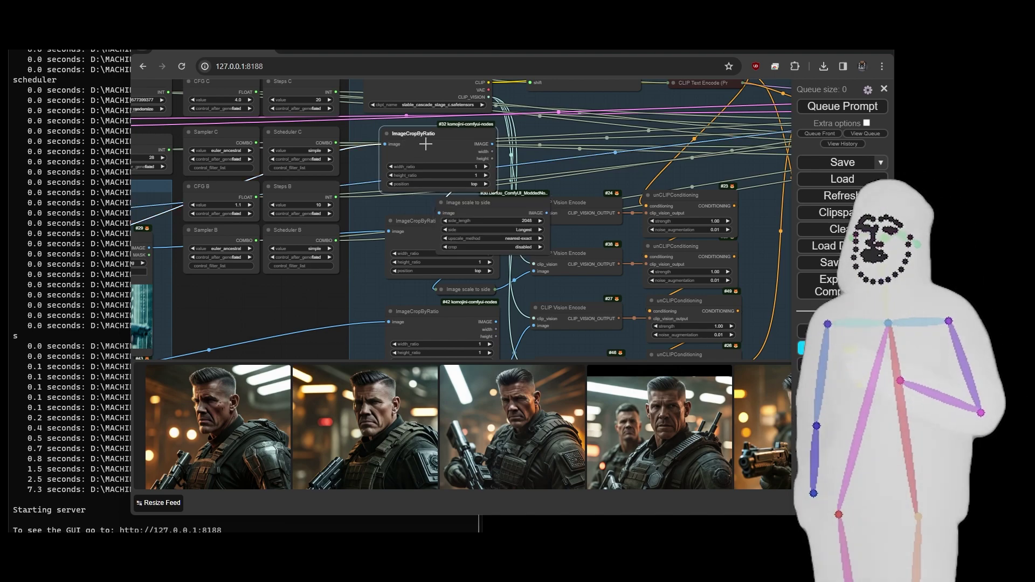
scroll(443, 128, "up", 7)
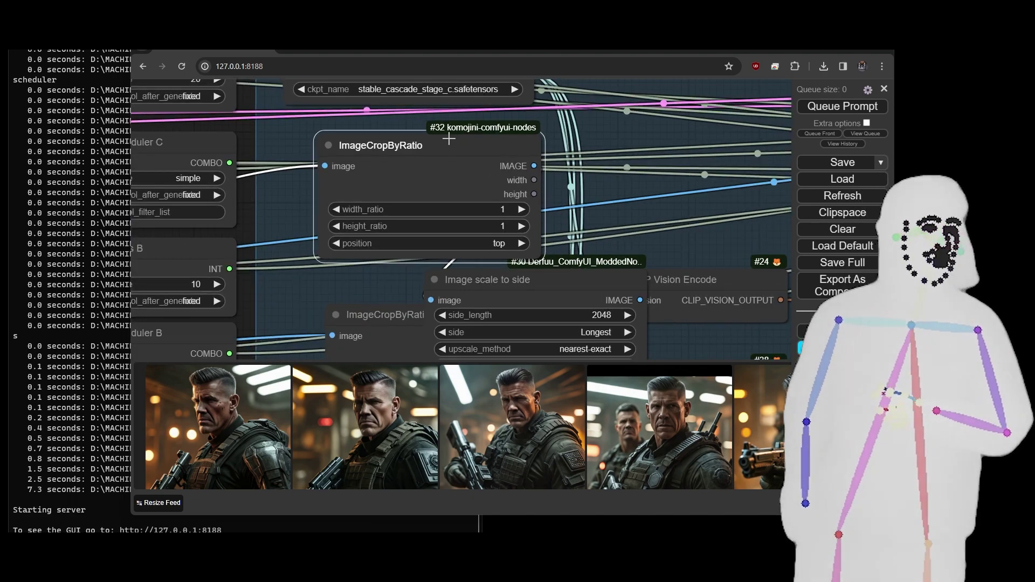
scroll(462, 156, "down", 2)
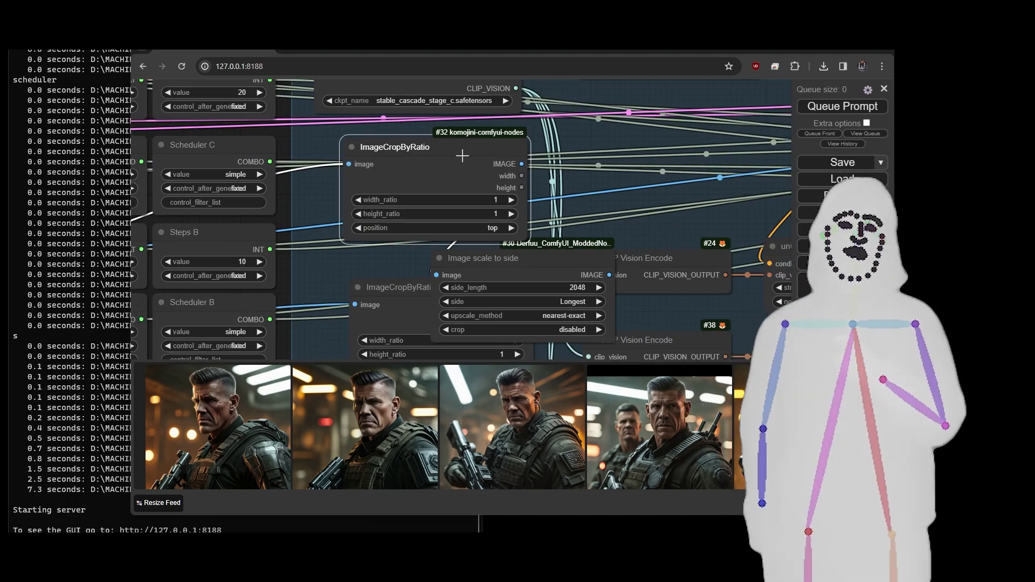
left_click(529, 264)
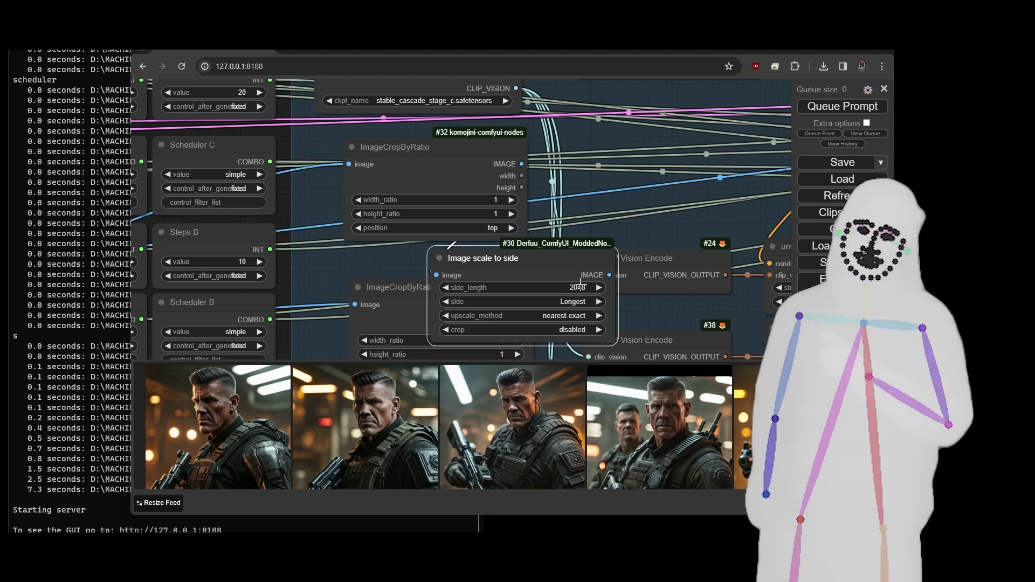
left_click(459, 182)
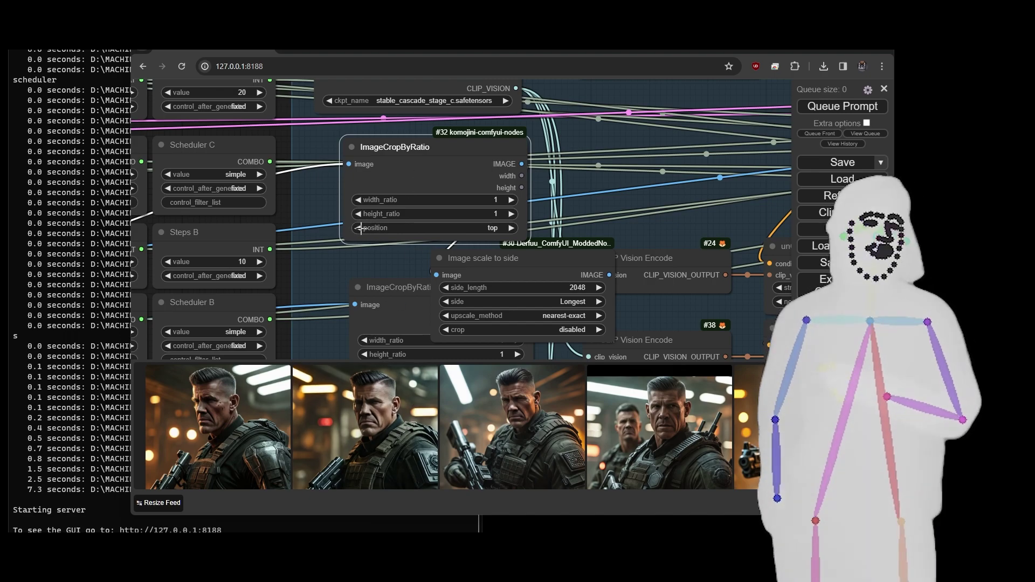
left_click(510, 227)
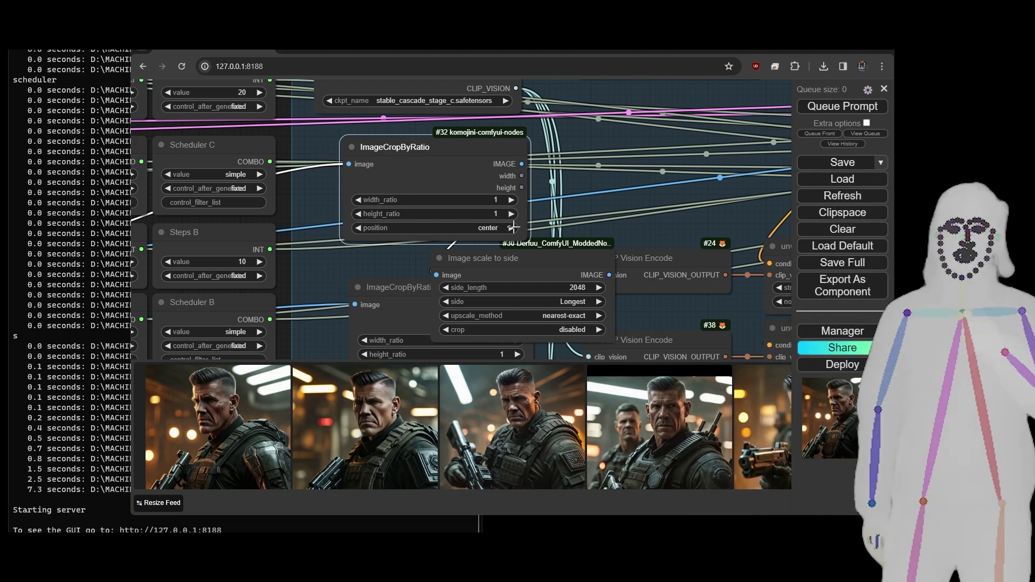
left_click_drag(636, 224, 667, 215)
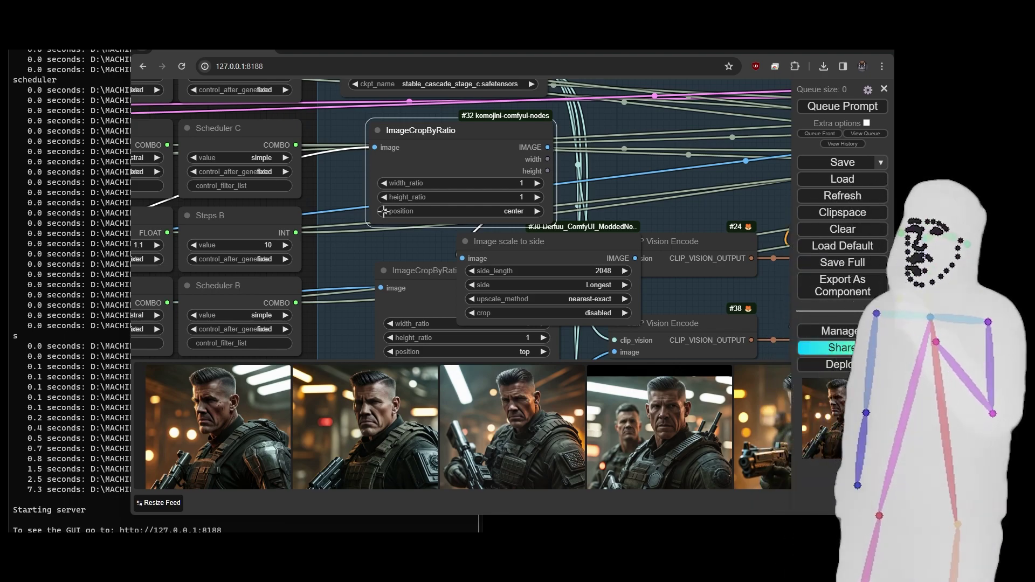
Collapse the Image scale to side node and pan across the CLIP Vision Encode and conditioning nodes.
scroll(678, 189, "down", 5)
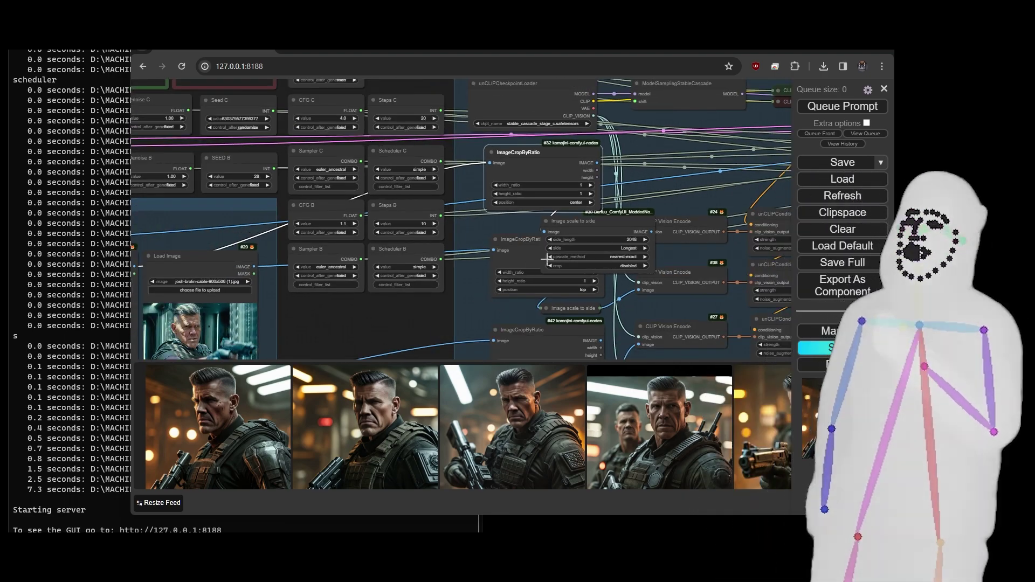
left_click(546, 221)
left_click_drag(438, 331, 342, 241)
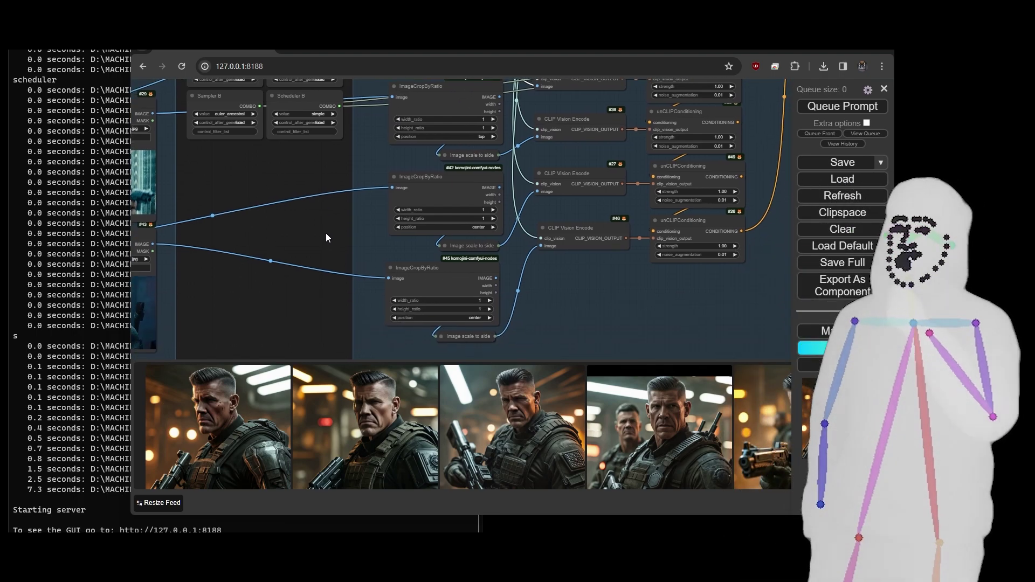
left_click_drag(629, 302, 484, 357)
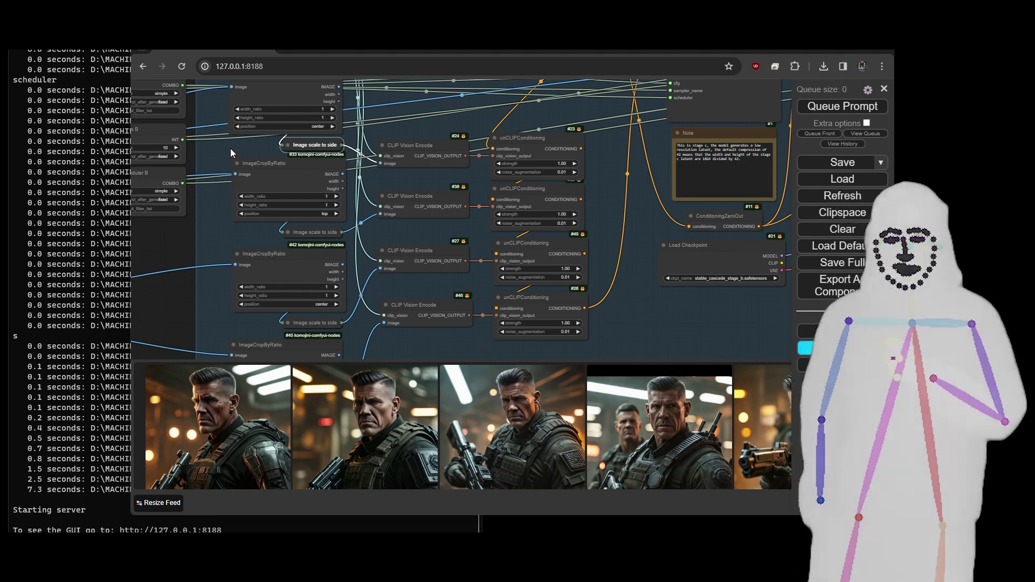
left_click_drag(231, 148, 247, 186)
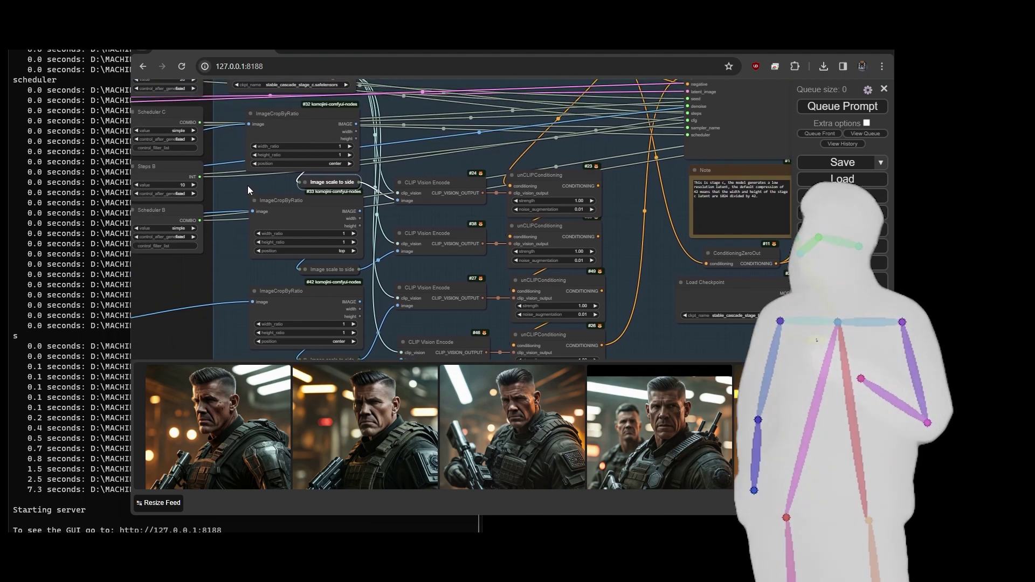
Re-expand the Image scale to side node to check it, then collapse it again.
left_click(304, 183)
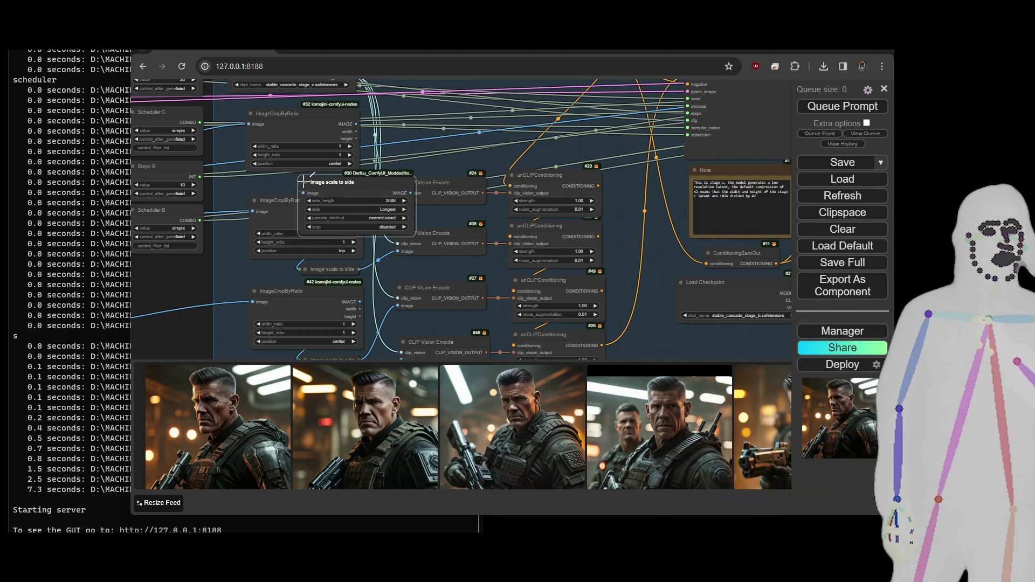
left_click(304, 182)
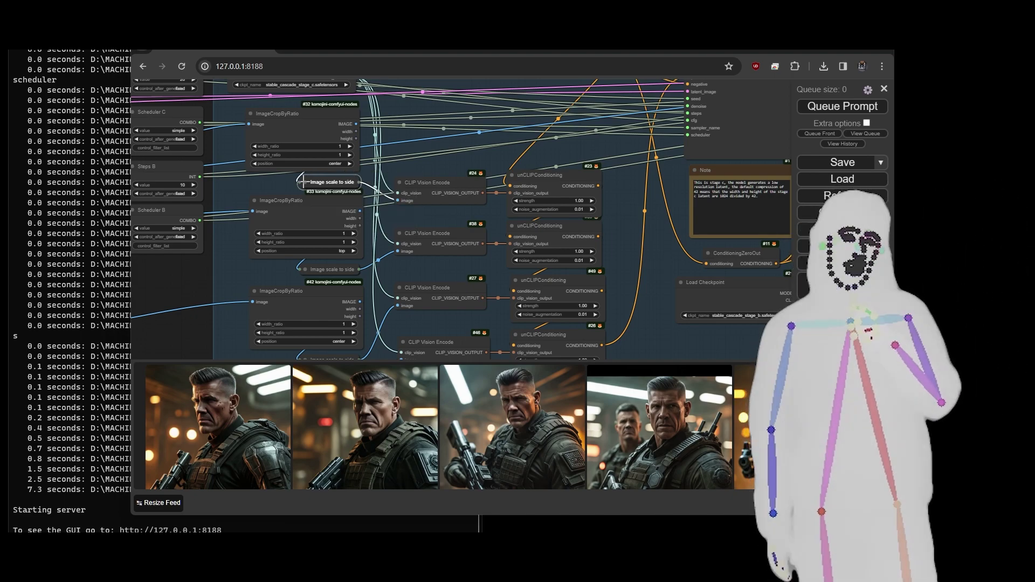
scroll(412, 136, "down", 7)
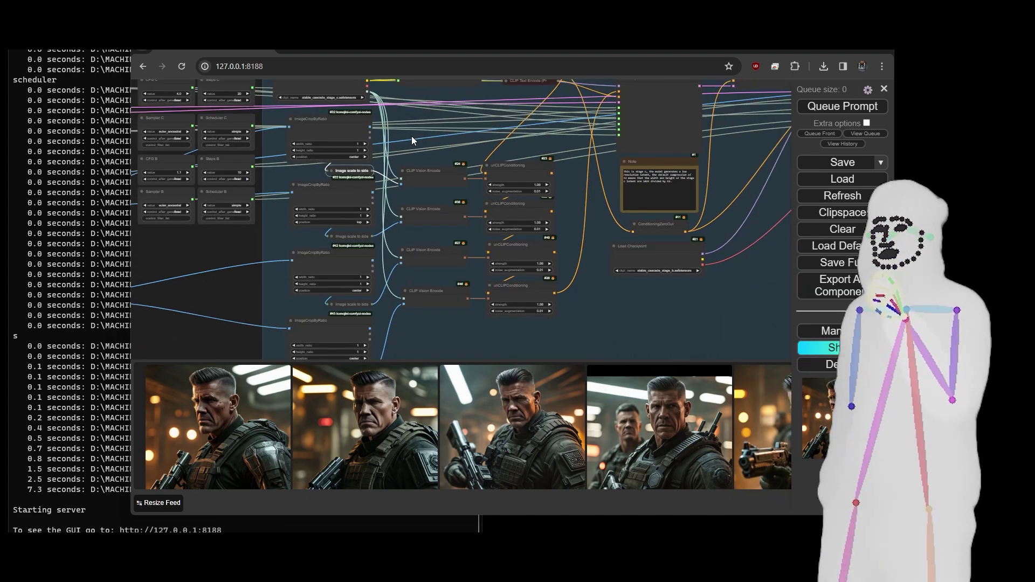
left_click_drag(426, 126, 442, 131)
scroll(448, 149, "up", 6)
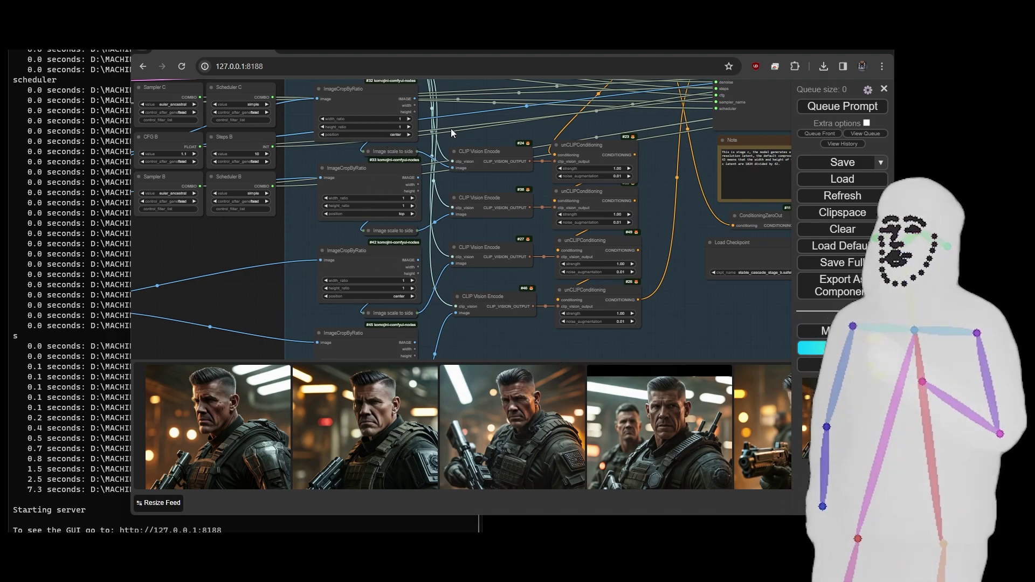
scroll(450, 128, "down", 8)
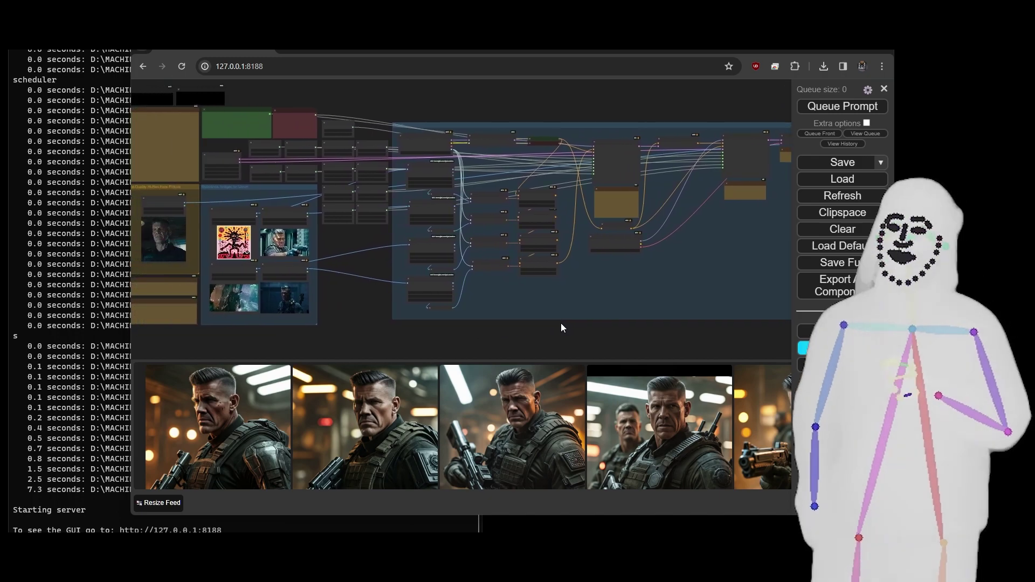
scroll(419, 209, "up", 8)
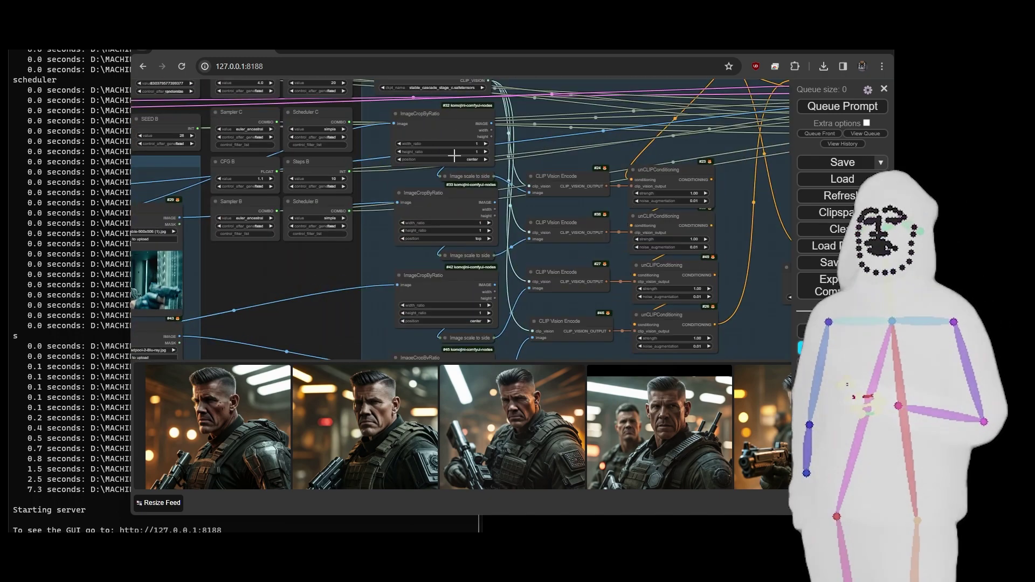
left_click_drag(454, 156, 382, 206)
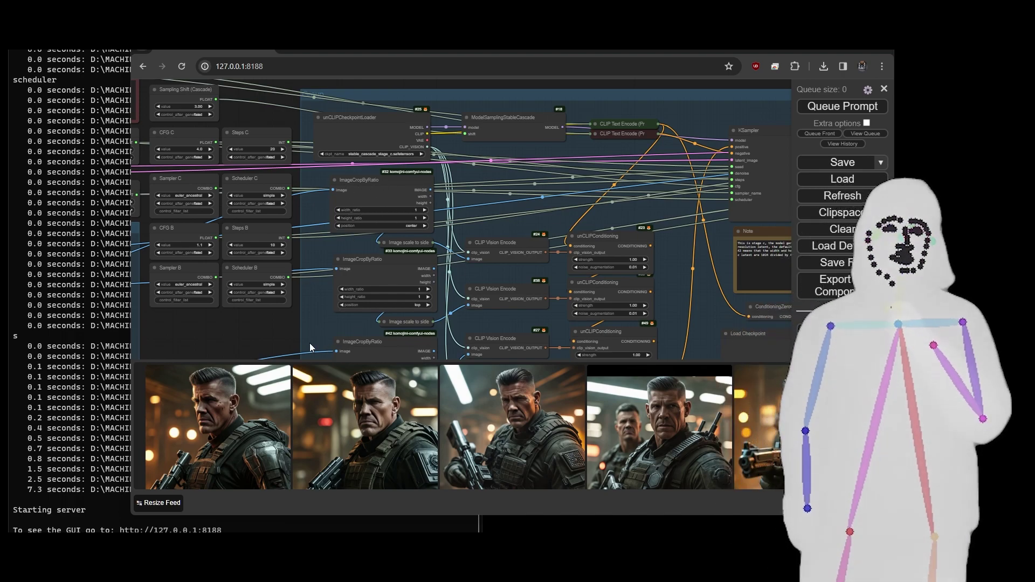
left_click_drag(310, 343, 396, 228)
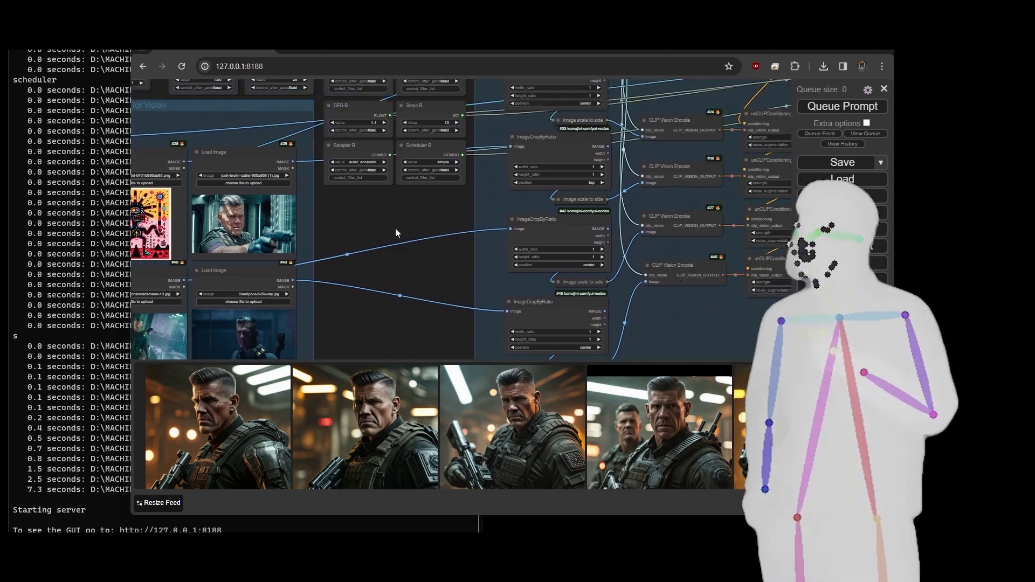
scroll(259, 234, "down", 5)
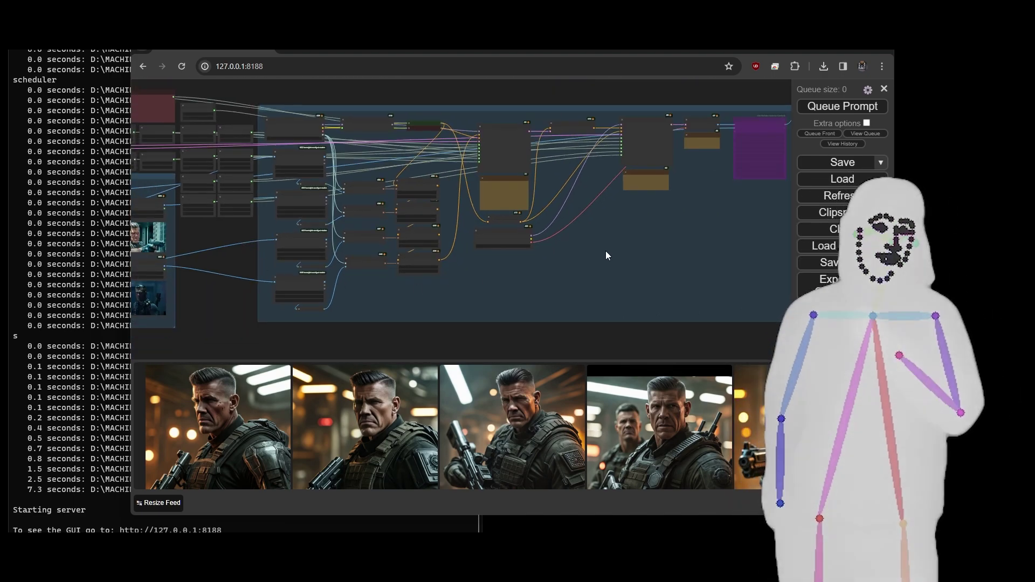
left_click_drag(606, 252, 545, 269)
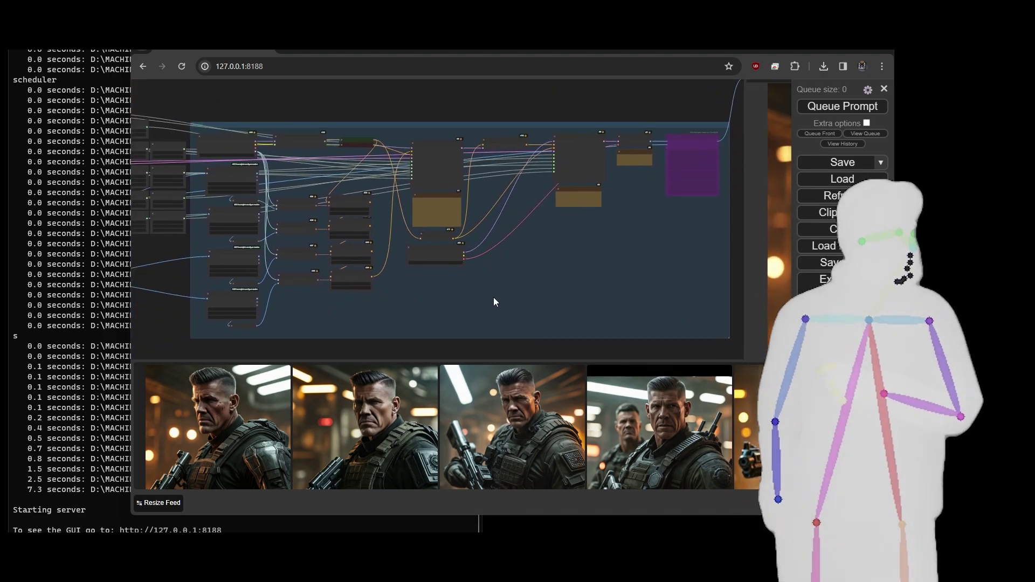
scroll(217, 218, "up", 6)
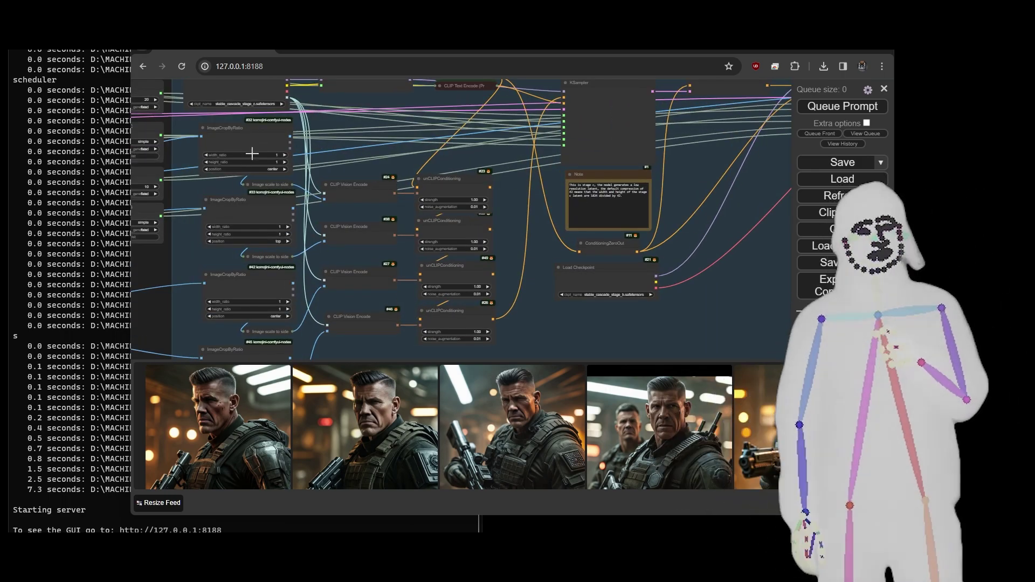
scroll(176, 127, "up", 6)
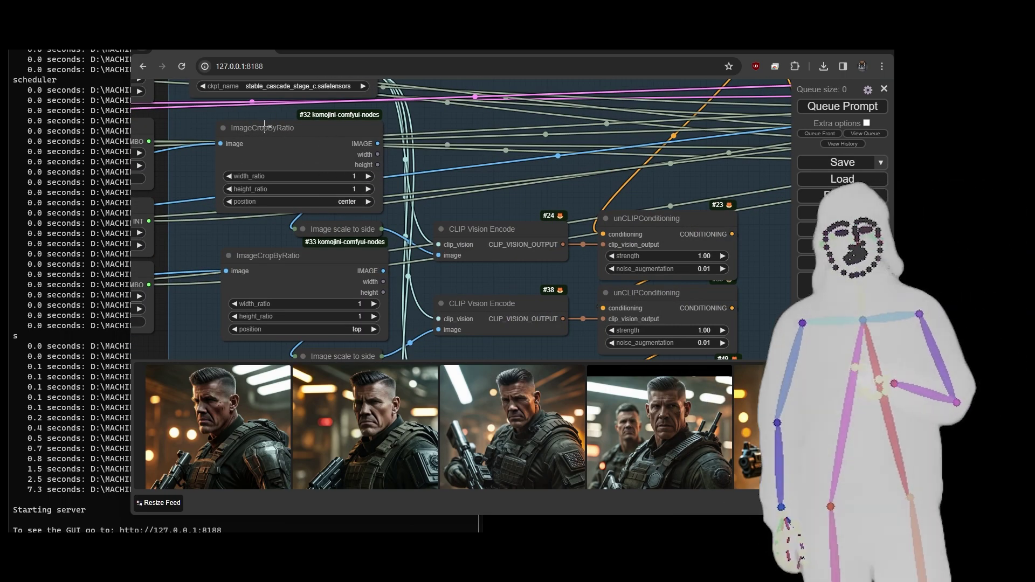
scroll(201, 164, "down", 8)
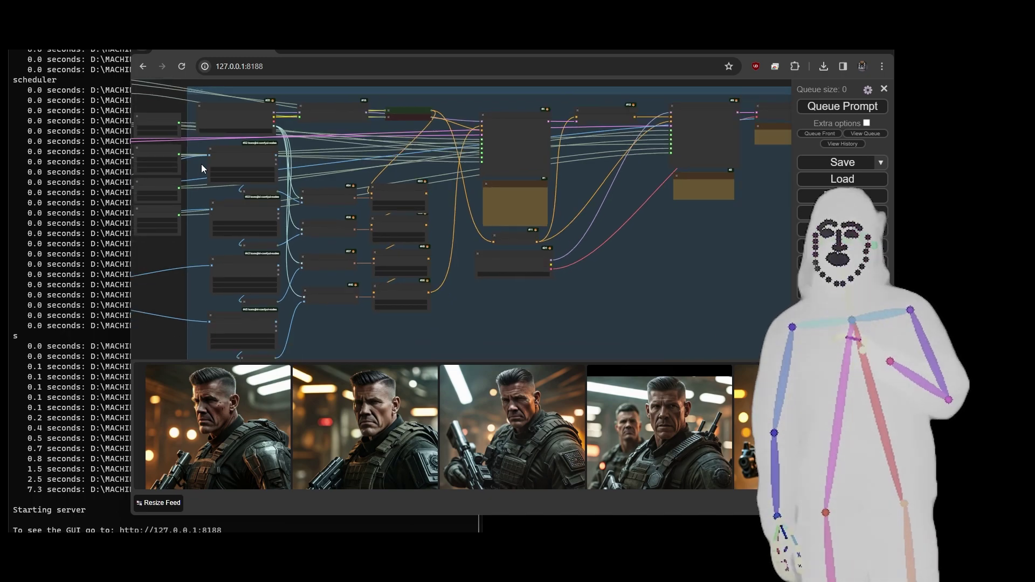
left_click_drag(555, 278, 493, 277)
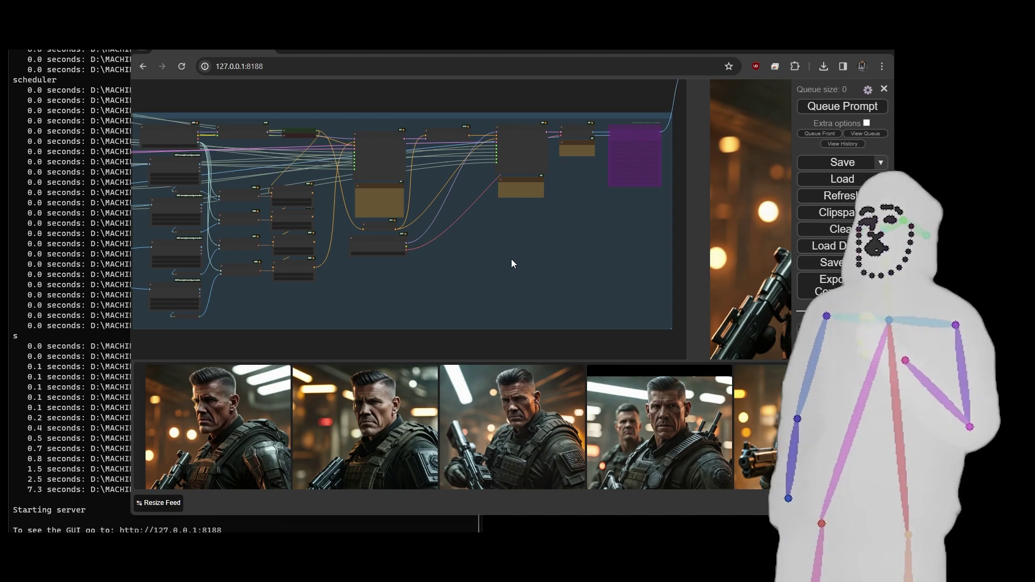
left_click_drag(500, 312, 521, 301)
scroll(555, 291, "down", 8)
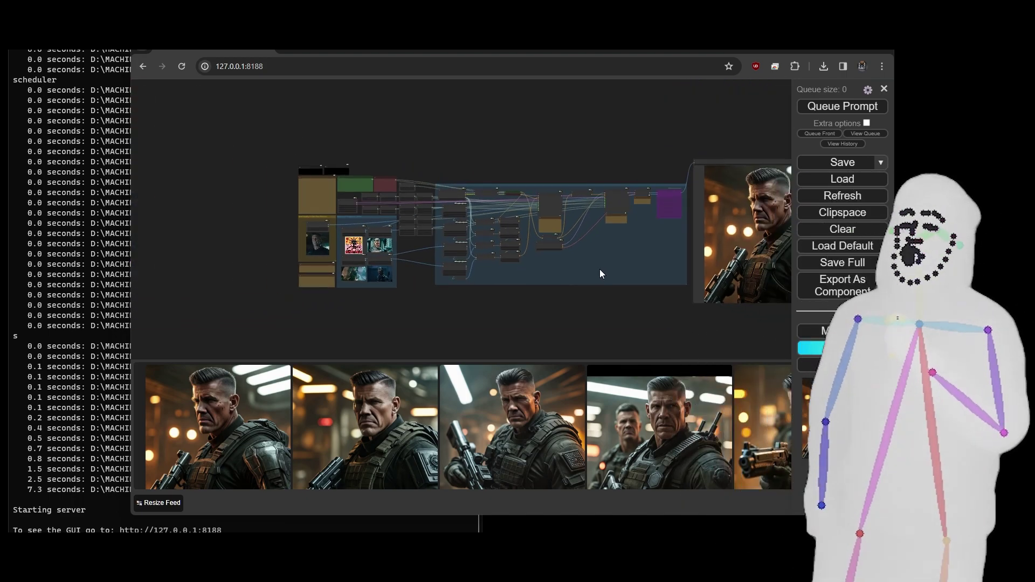
scroll(602, 267, "up", 3)
left_click_drag(600, 274, 527, 270)
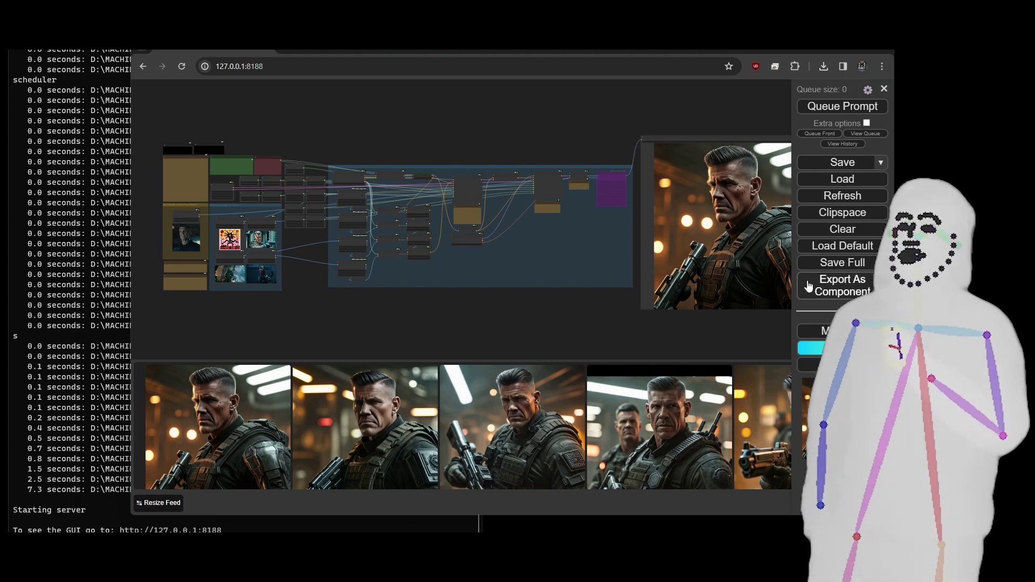
Switch to the Civitai tab showing the Argus version notes, including v82-Cascade-Anyone.
key("ctrl+Tab")
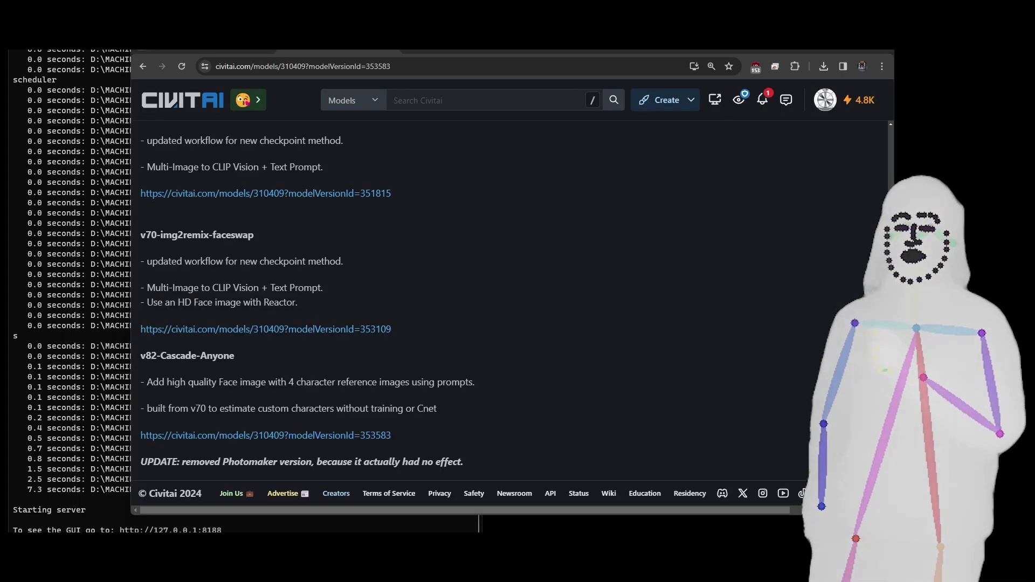